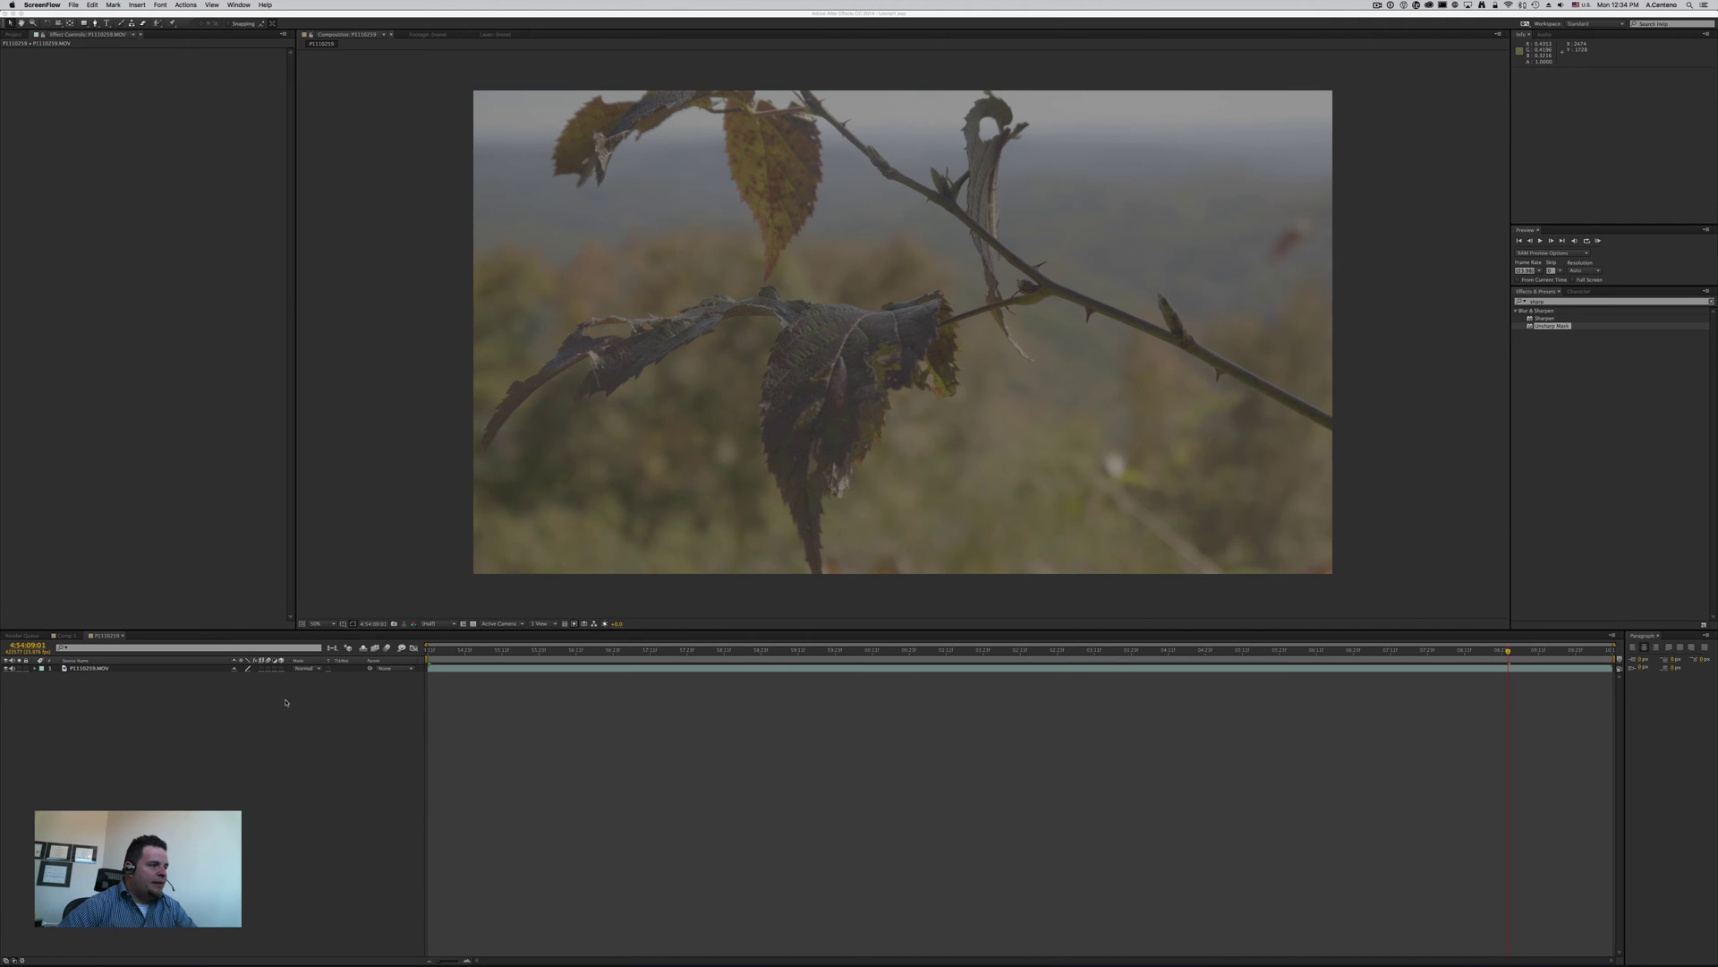
- Add a new adjustment layer to the composition above the branch clip
{"action": "right_click", "coordinate": [229, 692]}
{"action": "mouse_move", "coordinate": [259, 699]}
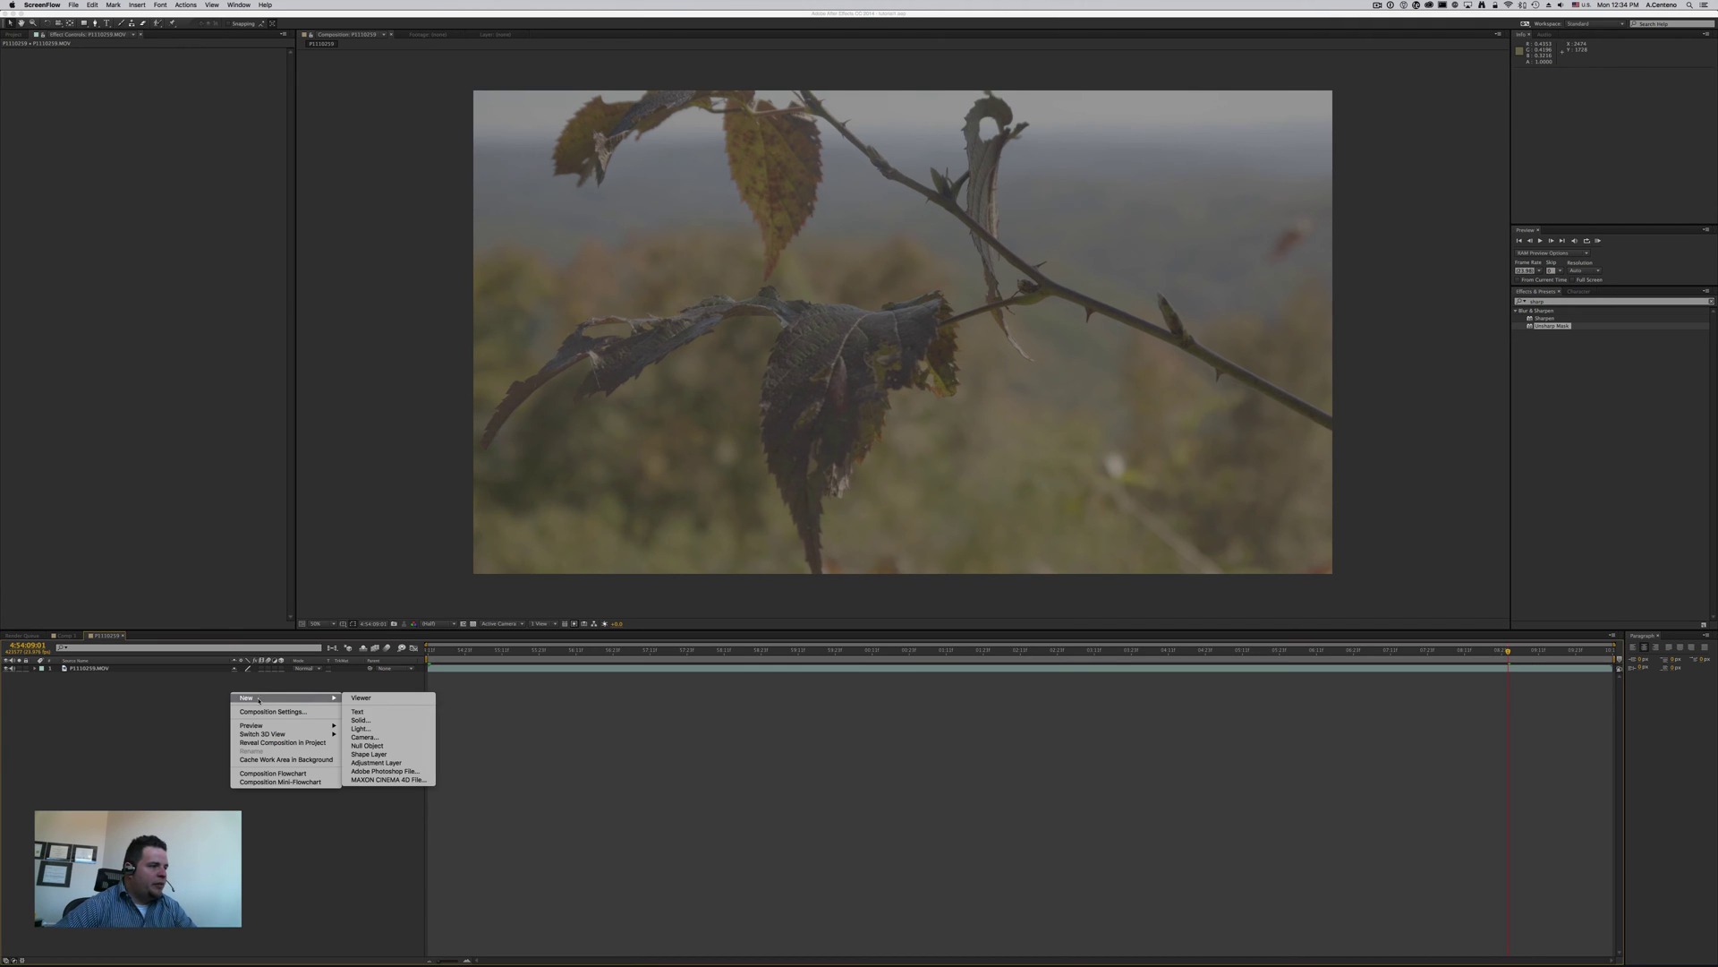
{"action": "left_click", "coordinate": [391, 763]}
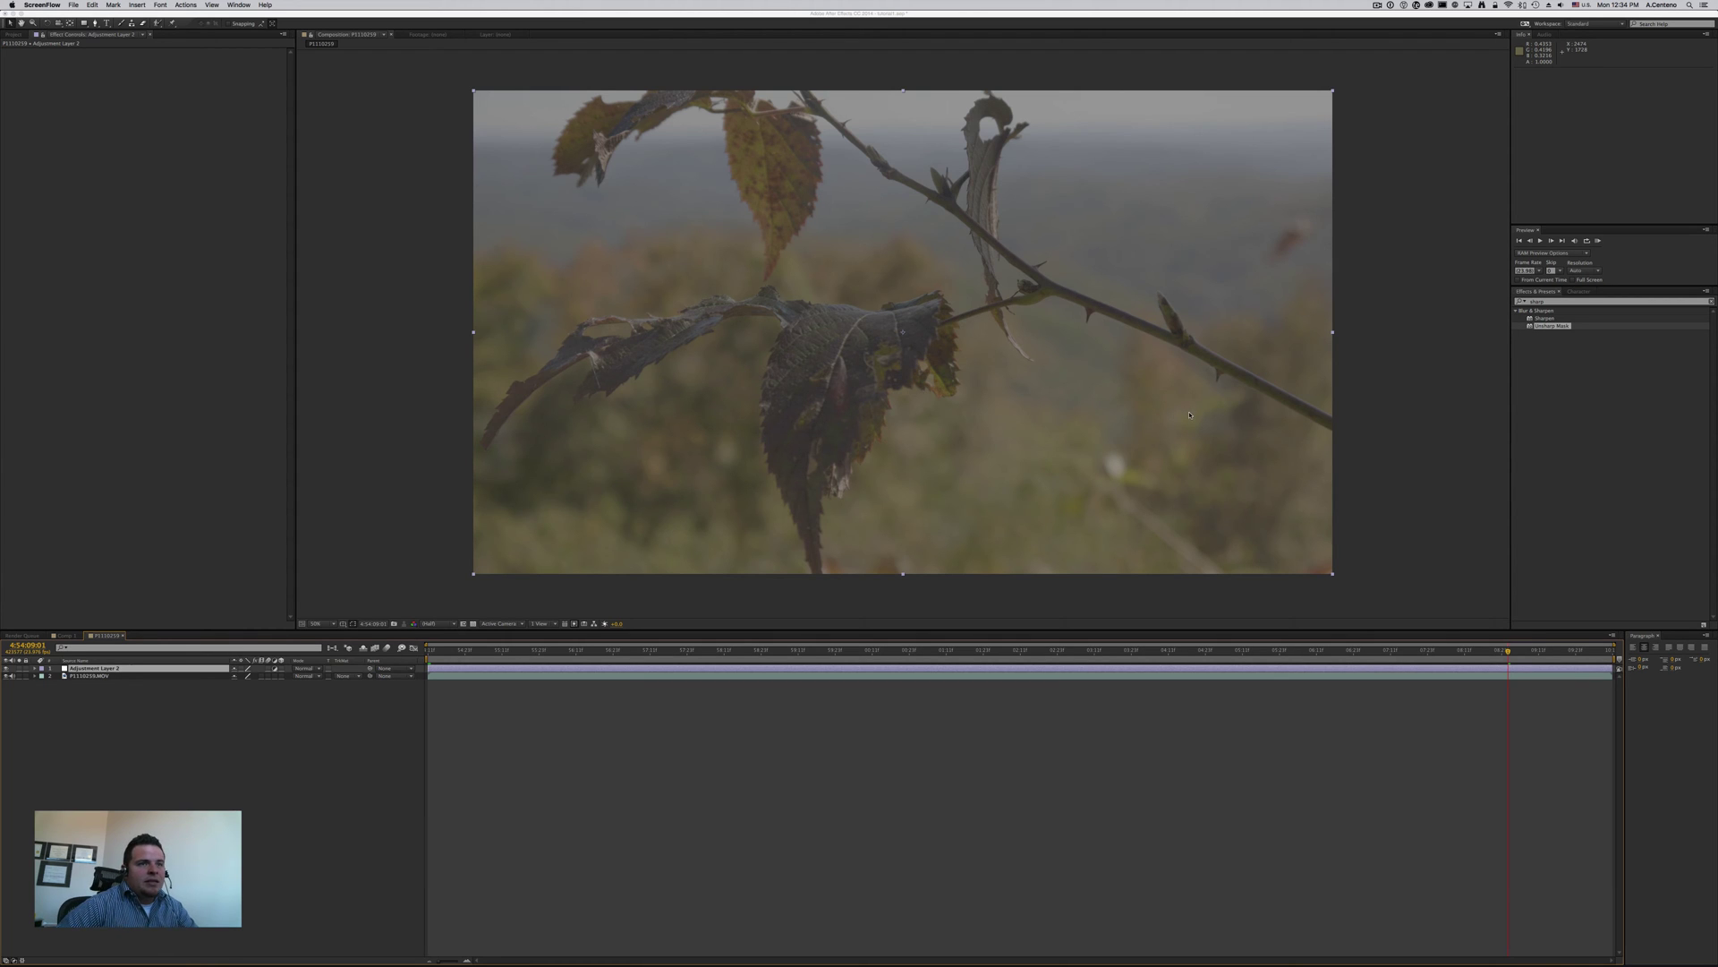
- Search Effects & Presets for 'fine' and apply SA Color Finesse 3 to Adjustment Layer 2
{"action": "left_click", "coordinate": [1712, 304]}
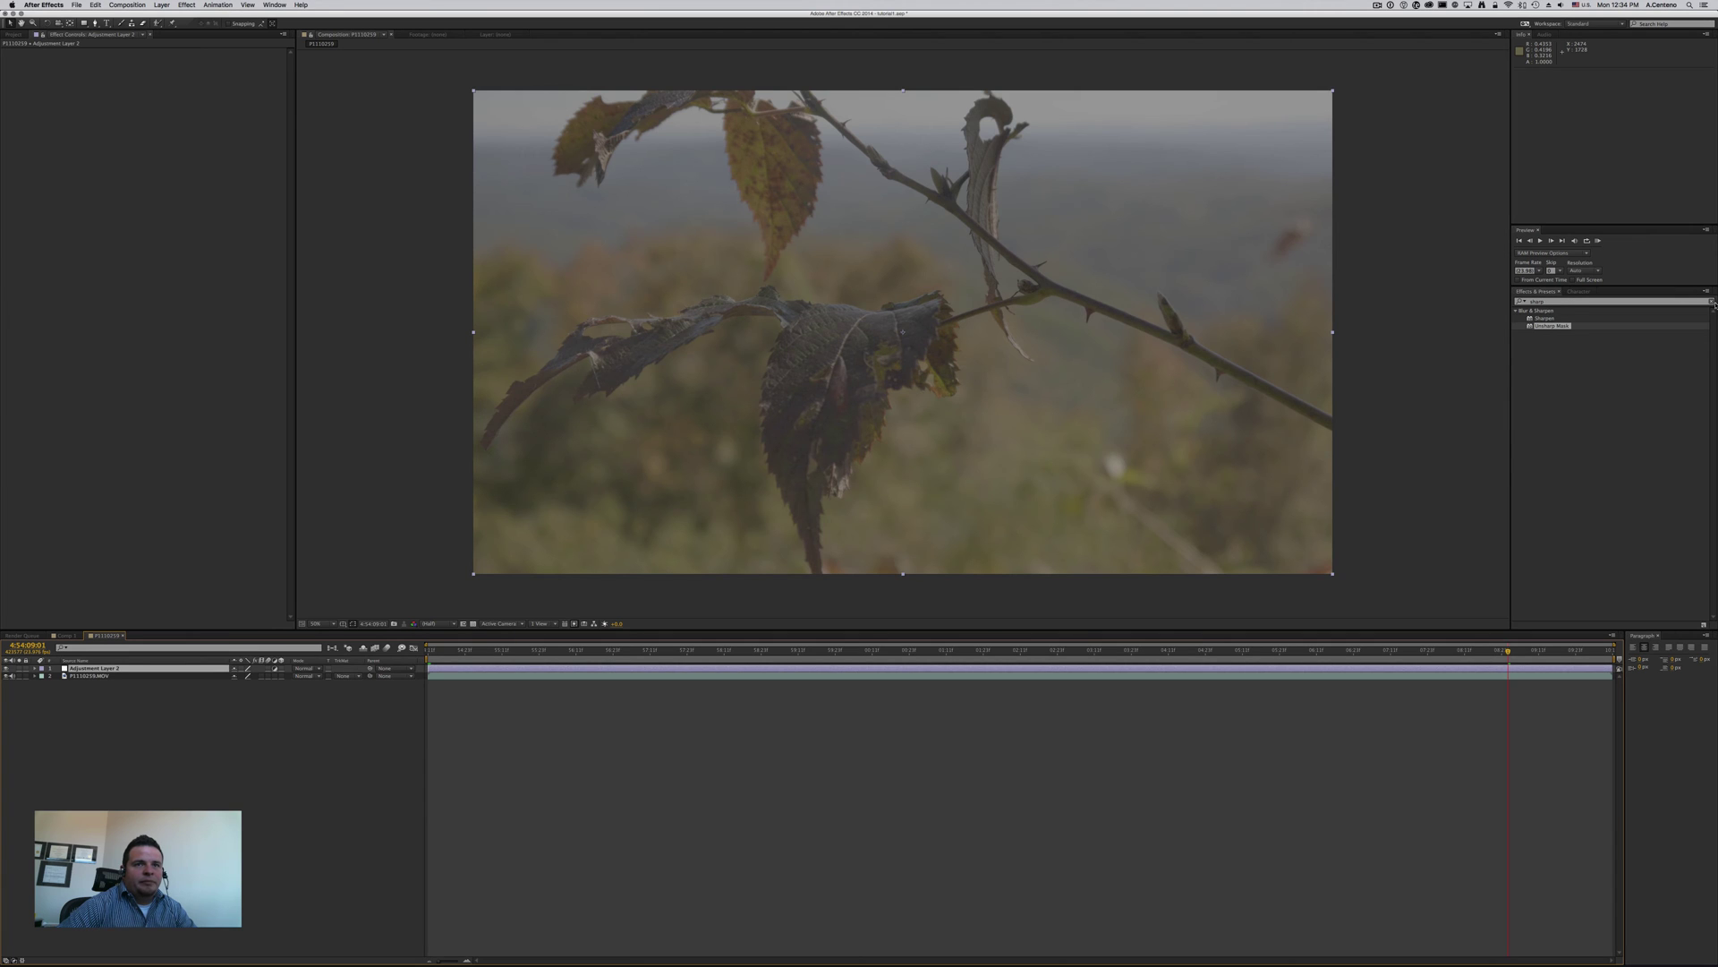
{"action": "left_click", "coordinate": [1712, 303]}
{"action": "left_click", "coordinate": [1555, 302]}
{"action": "type", "text": "fine"}
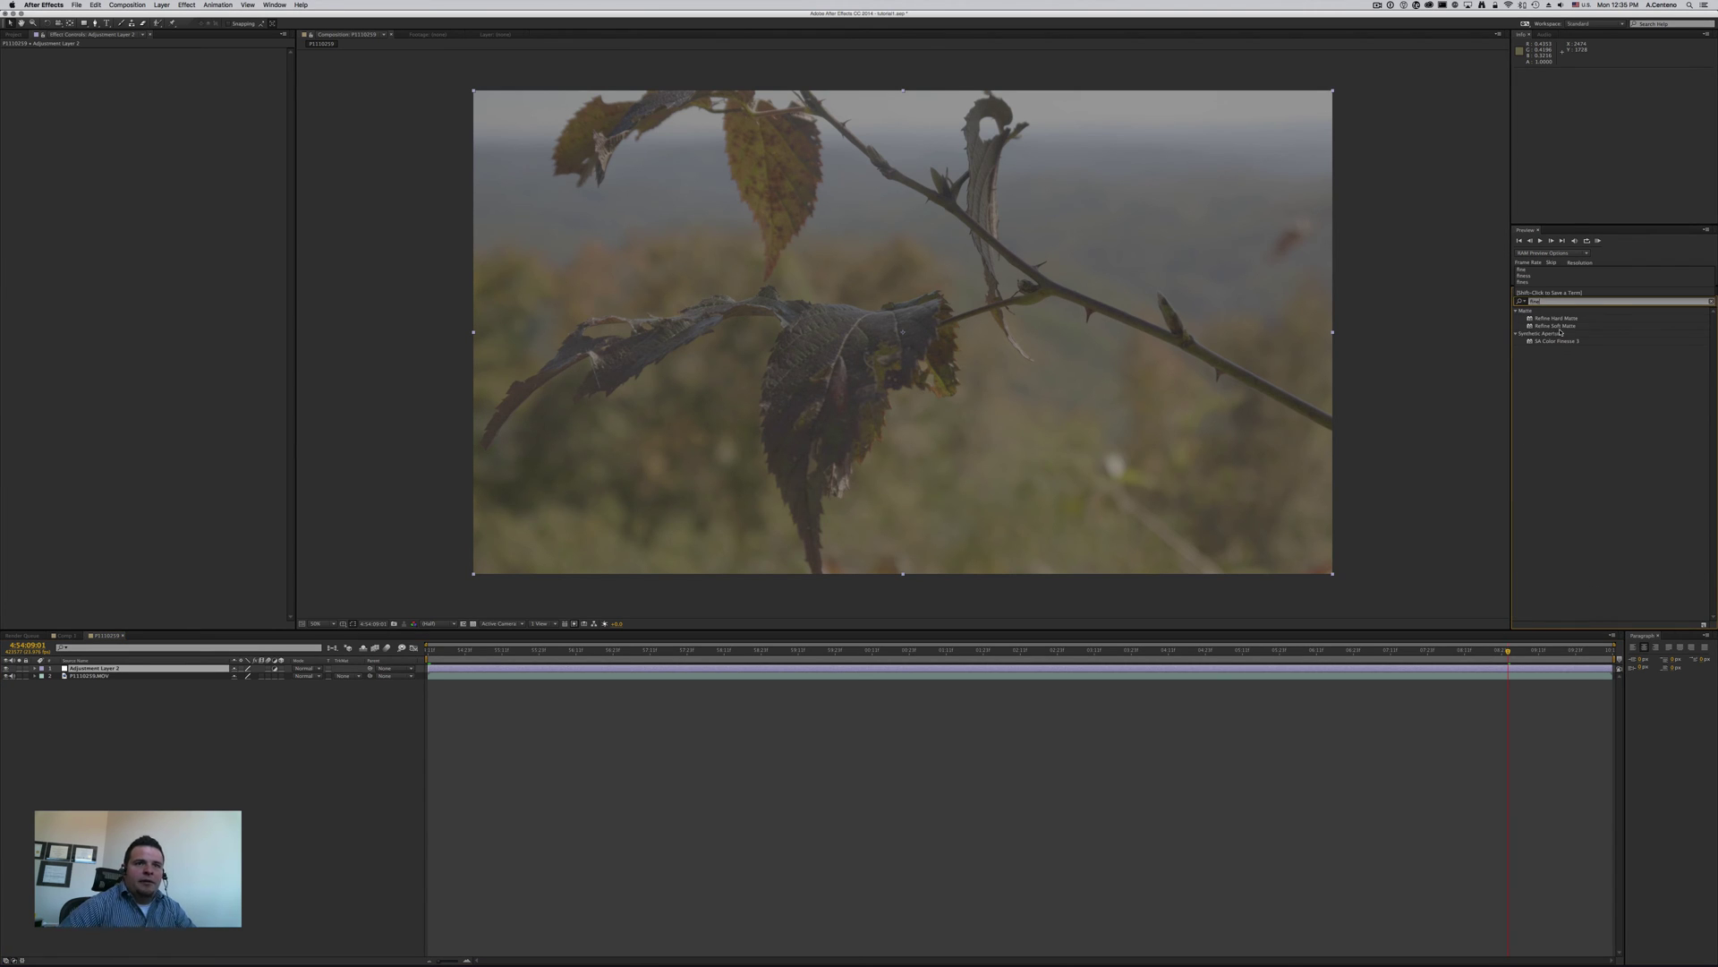
{"action": "left_click", "coordinate": [1551, 342]}
{"action": "left_click", "coordinate": [1551, 342]}
{"action": "left_click_drag", "start_coordinate": [1551, 342], "coordinate": [1112, 670]}
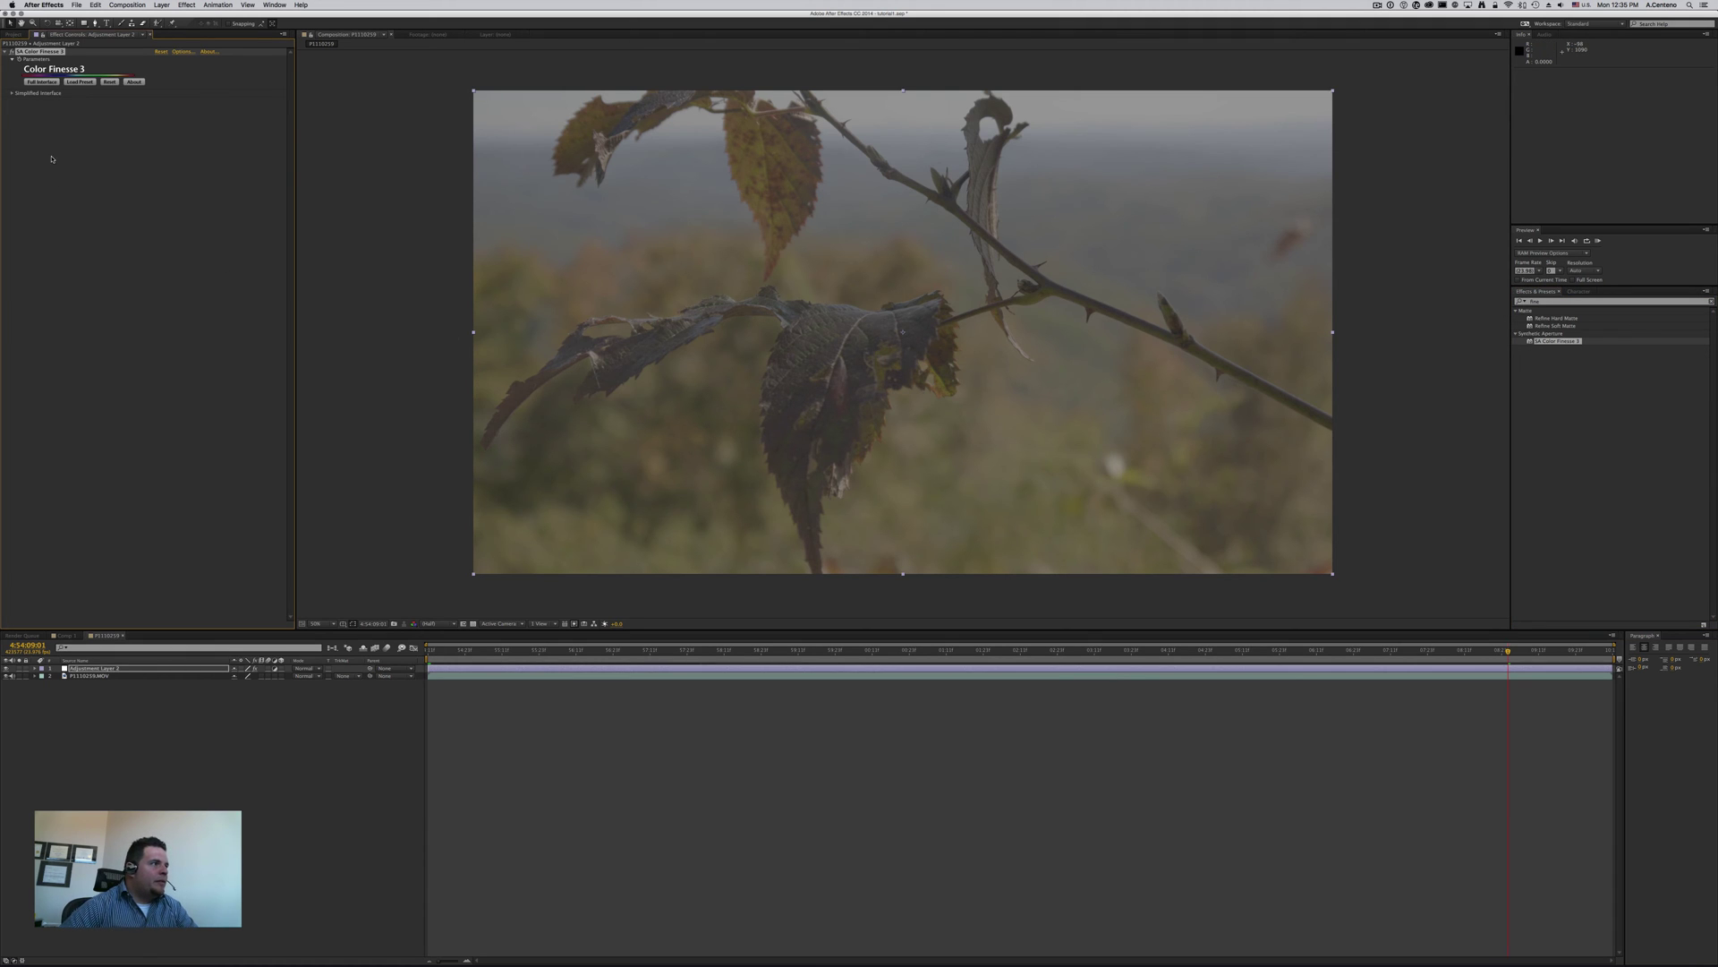
- Launch the full Color Finesse interface and enable the RGB corrections
{"action": "left_click", "coordinate": [42, 82]}
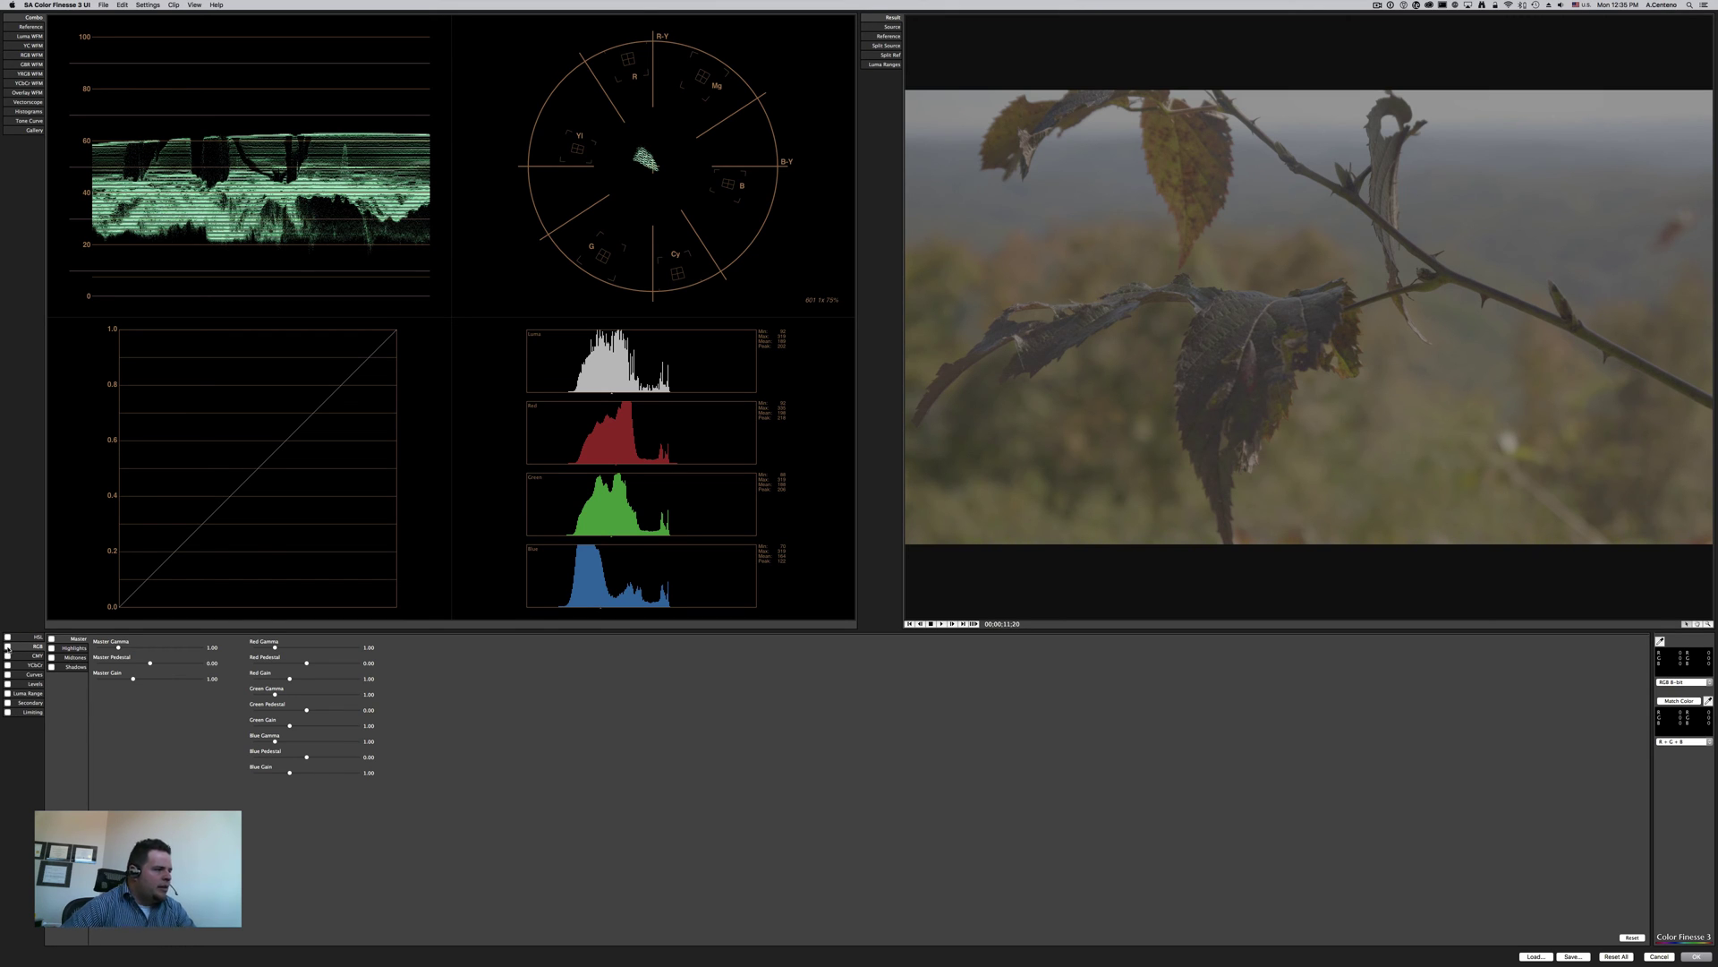
{"action": "left_click", "coordinate": [8, 646]}
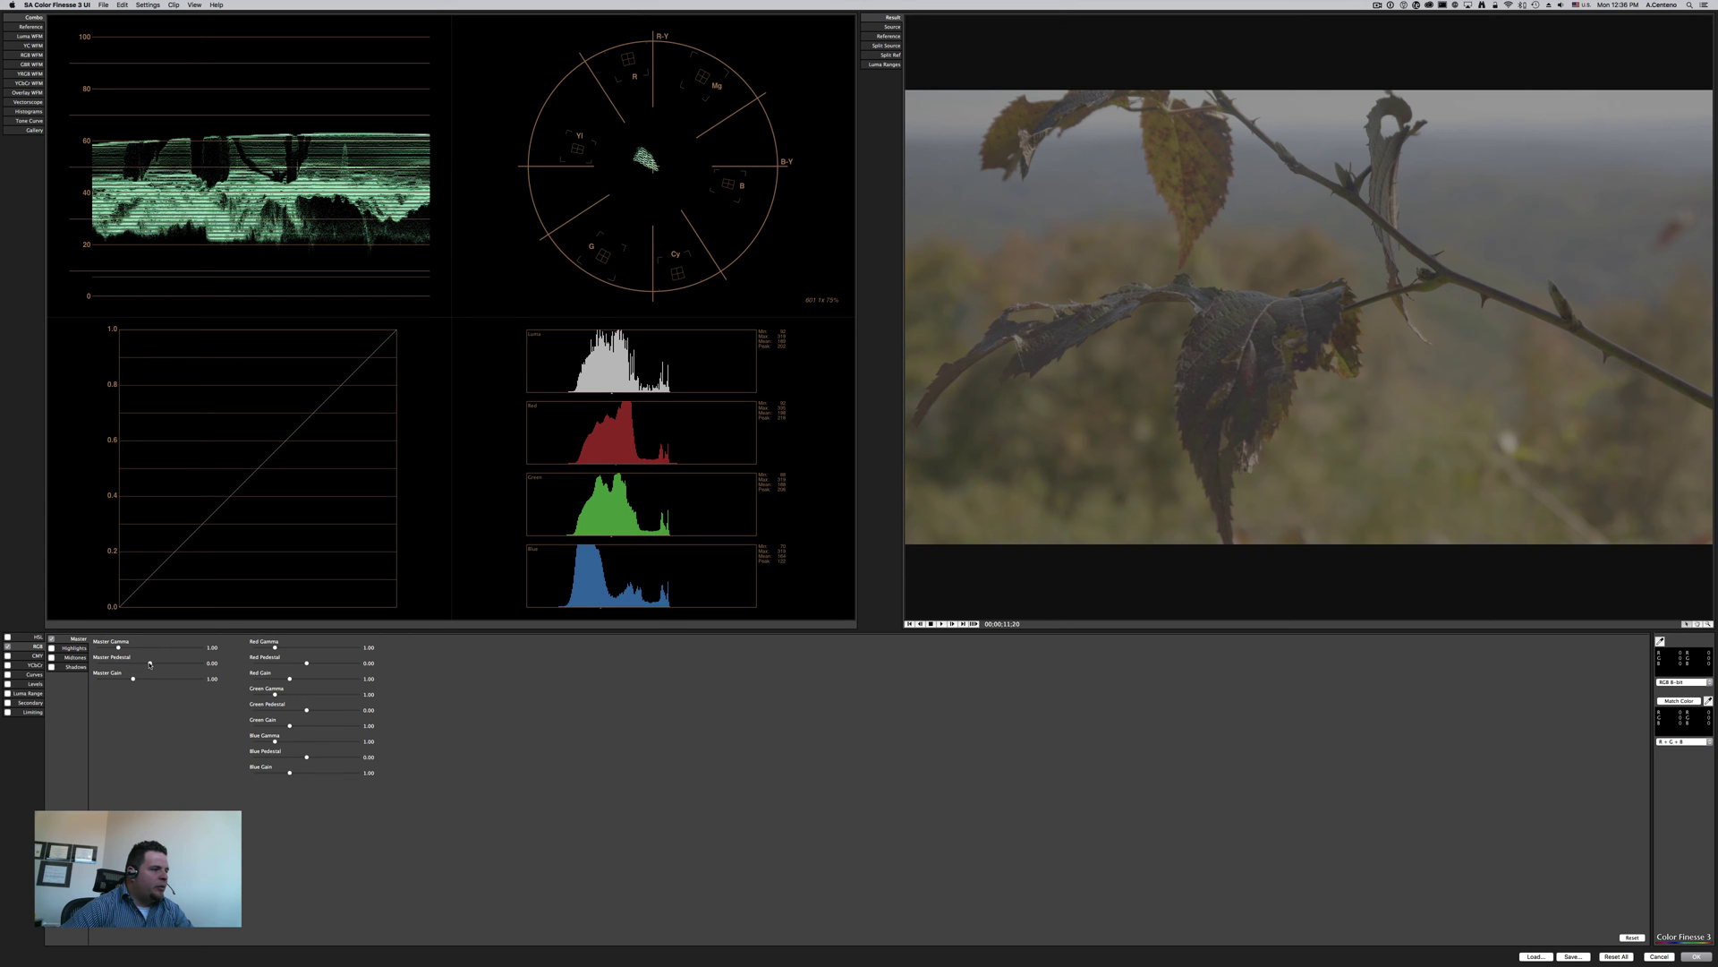
- Set master pedestal to about -0.14, raise master gain to about 1.83, and lower gamma to about 0.58
{"action": "left_click_drag", "start_coordinate": [148, 664], "coordinate": [141, 666]}
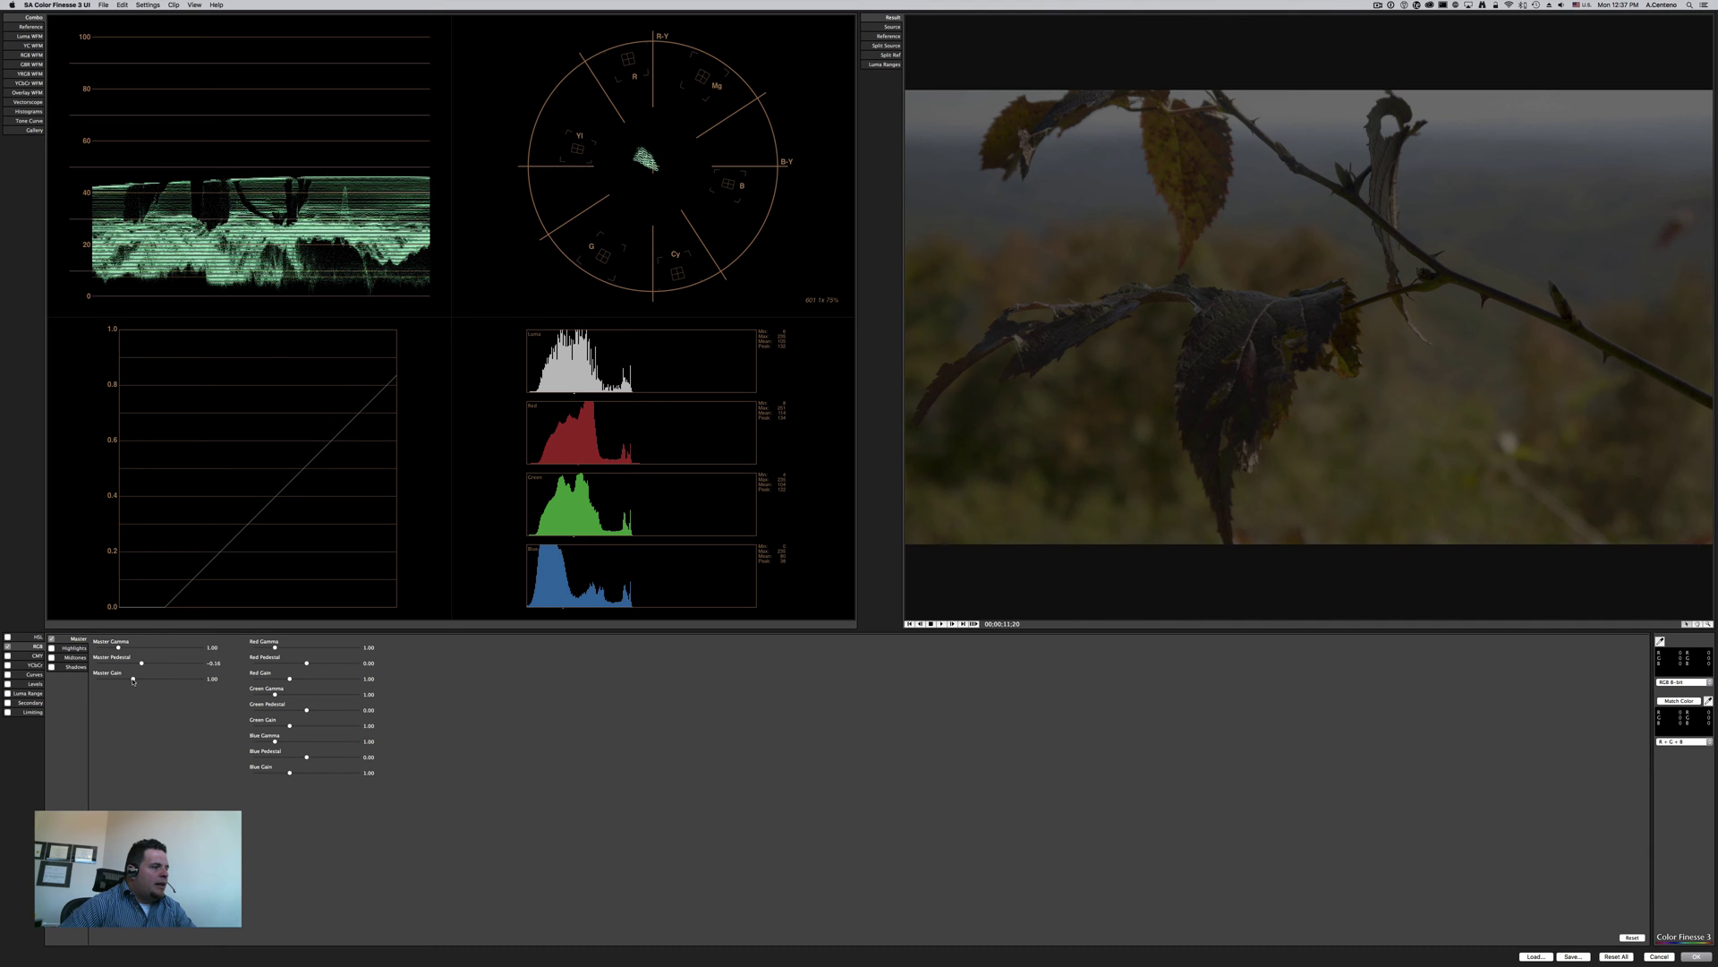
{"action": "left_click_drag", "start_coordinate": [133, 680], "coordinate": [162, 680]}
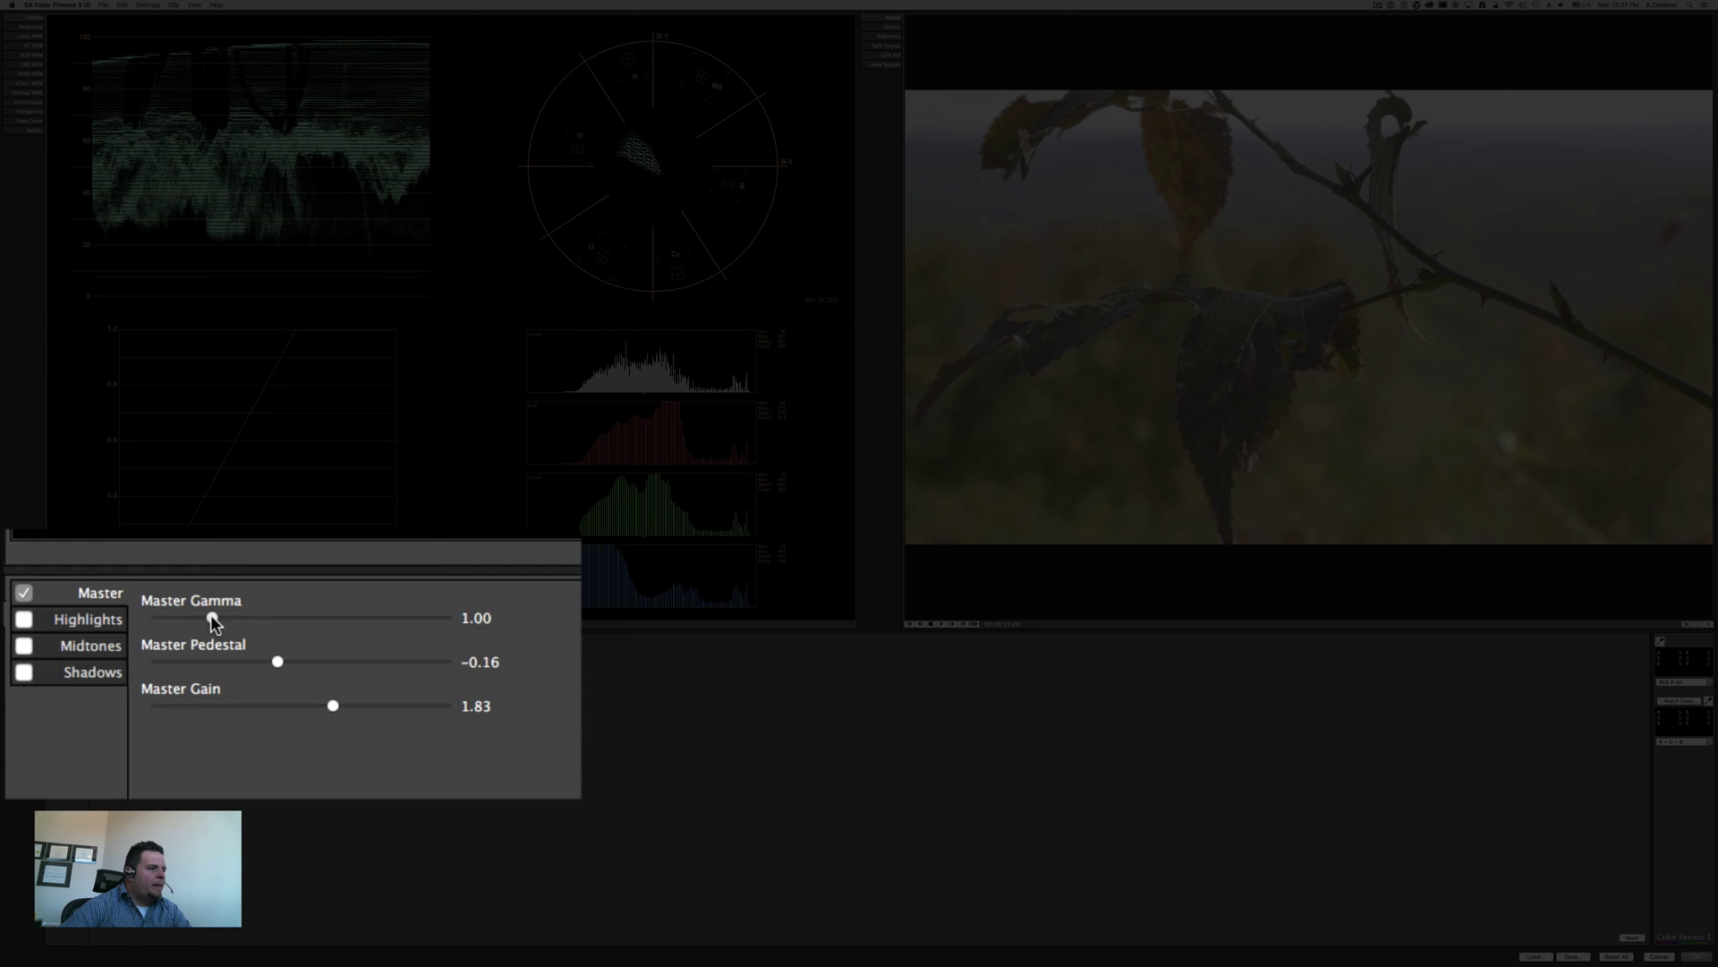
{"action": "mouse_move", "coordinate": [119, 647]}
{"action": "left_mouse_down"}
{"action": "mouse_move", "coordinate": [201, 618]}
{"action": "mouse_move", "coordinate": [109, 649]}
{"action": "left_mouse_up"}
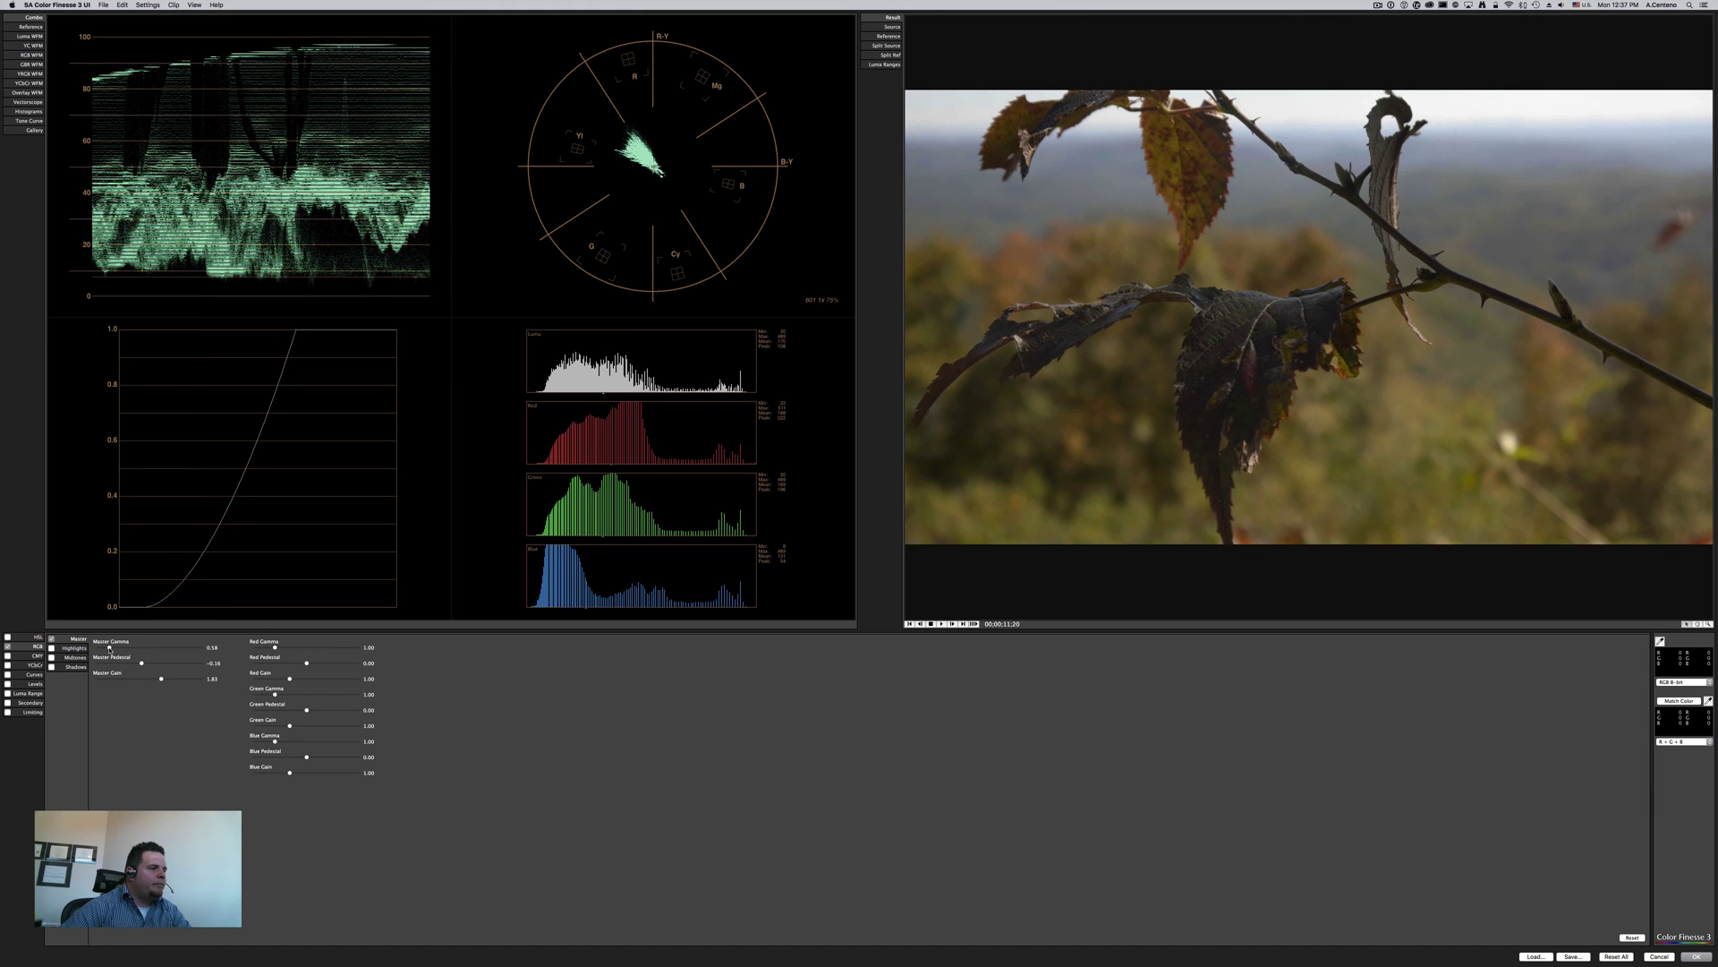
- Nudge master gamma back and forth until it settles near 0.6
{"action": "left_click_drag", "start_coordinate": [109, 649], "coordinate": [111, 651]}
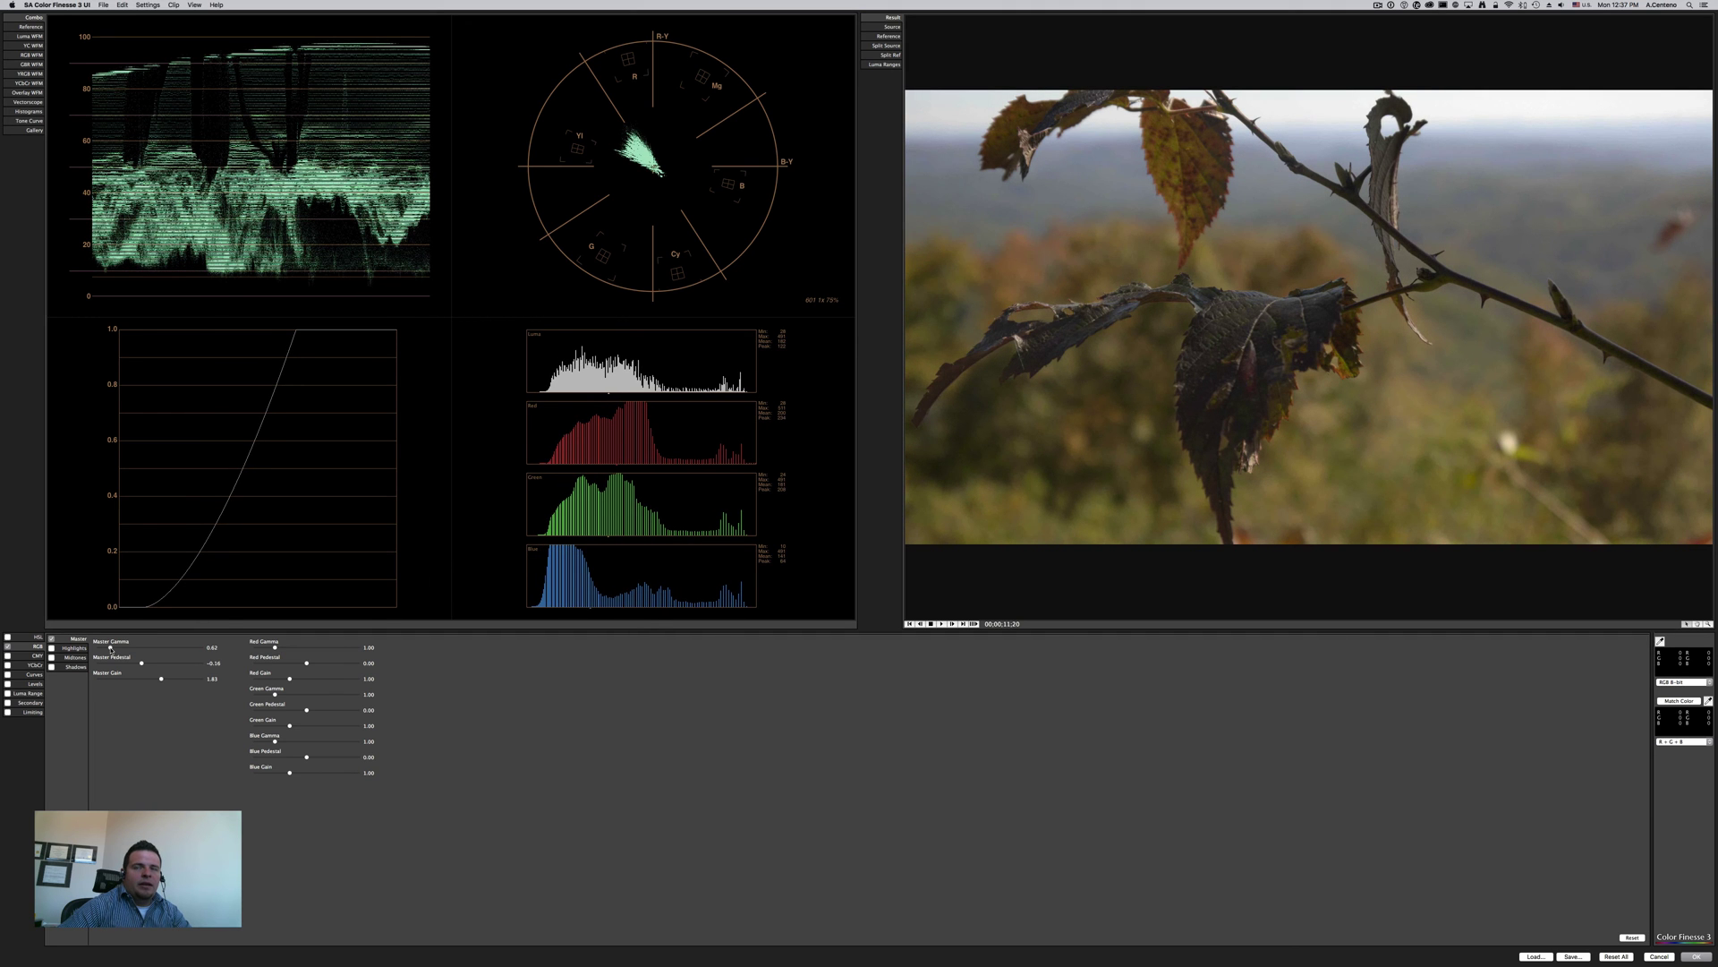
{"action": "left_click_drag", "start_coordinate": [111, 651], "coordinate": [110, 650]}
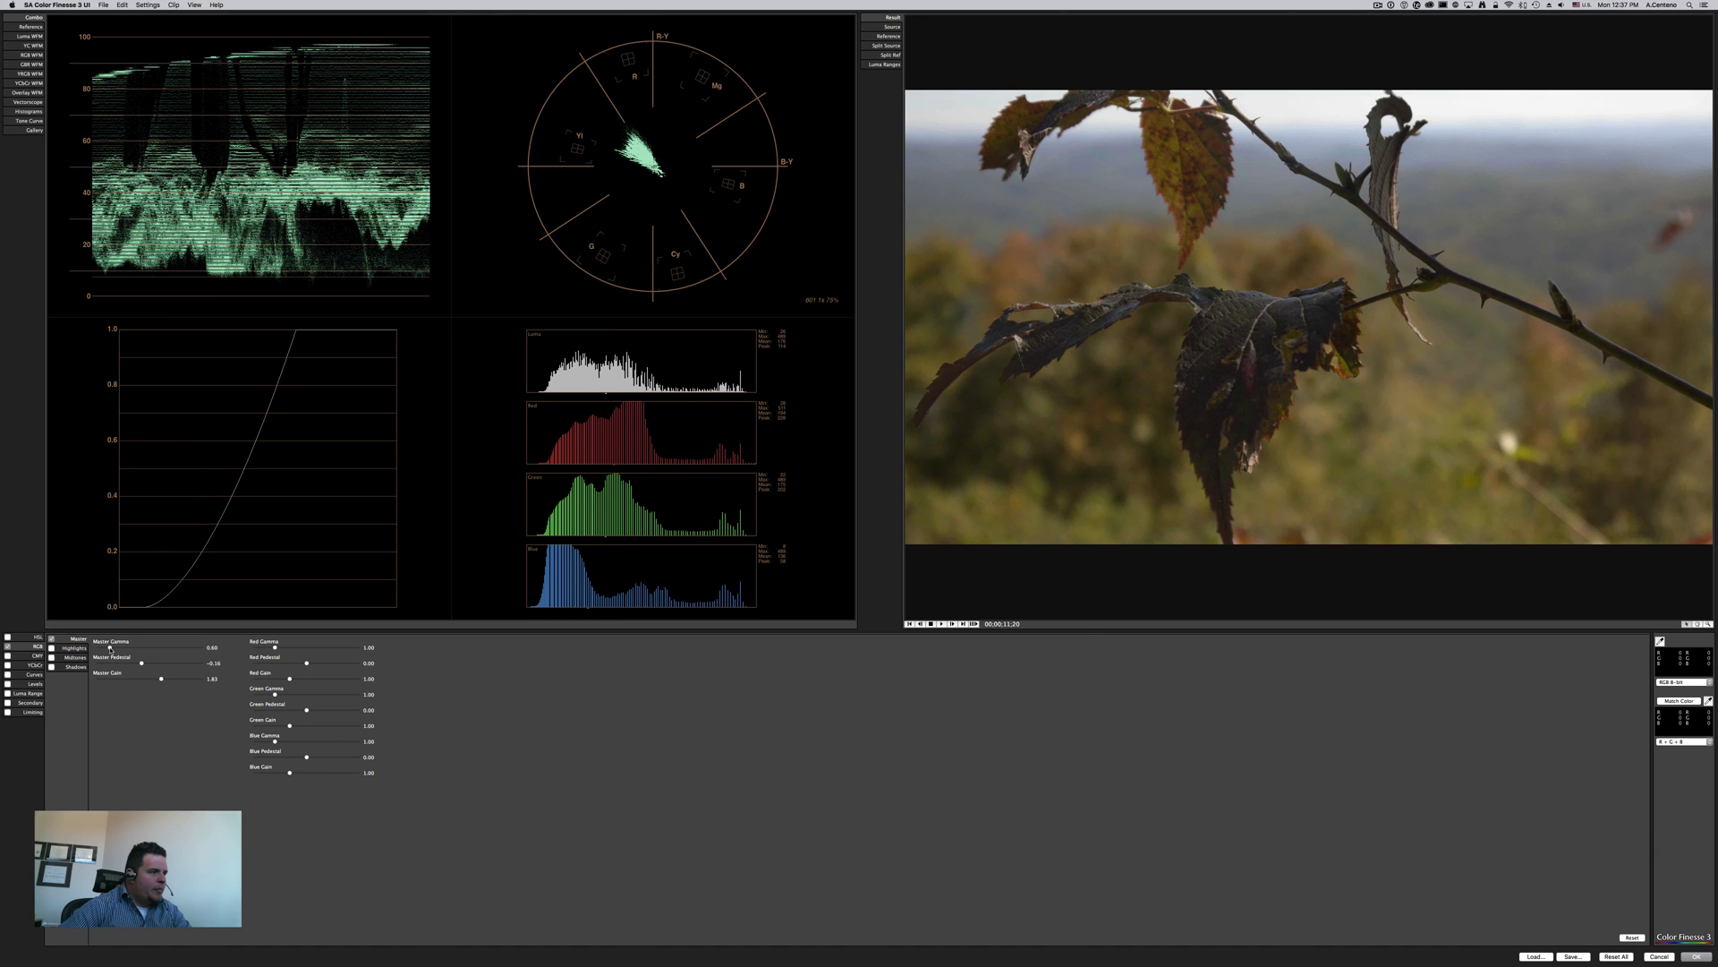
{"action": "left_click_drag", "start_coordinate": [110, 651], "coordinate": [111, 651]}
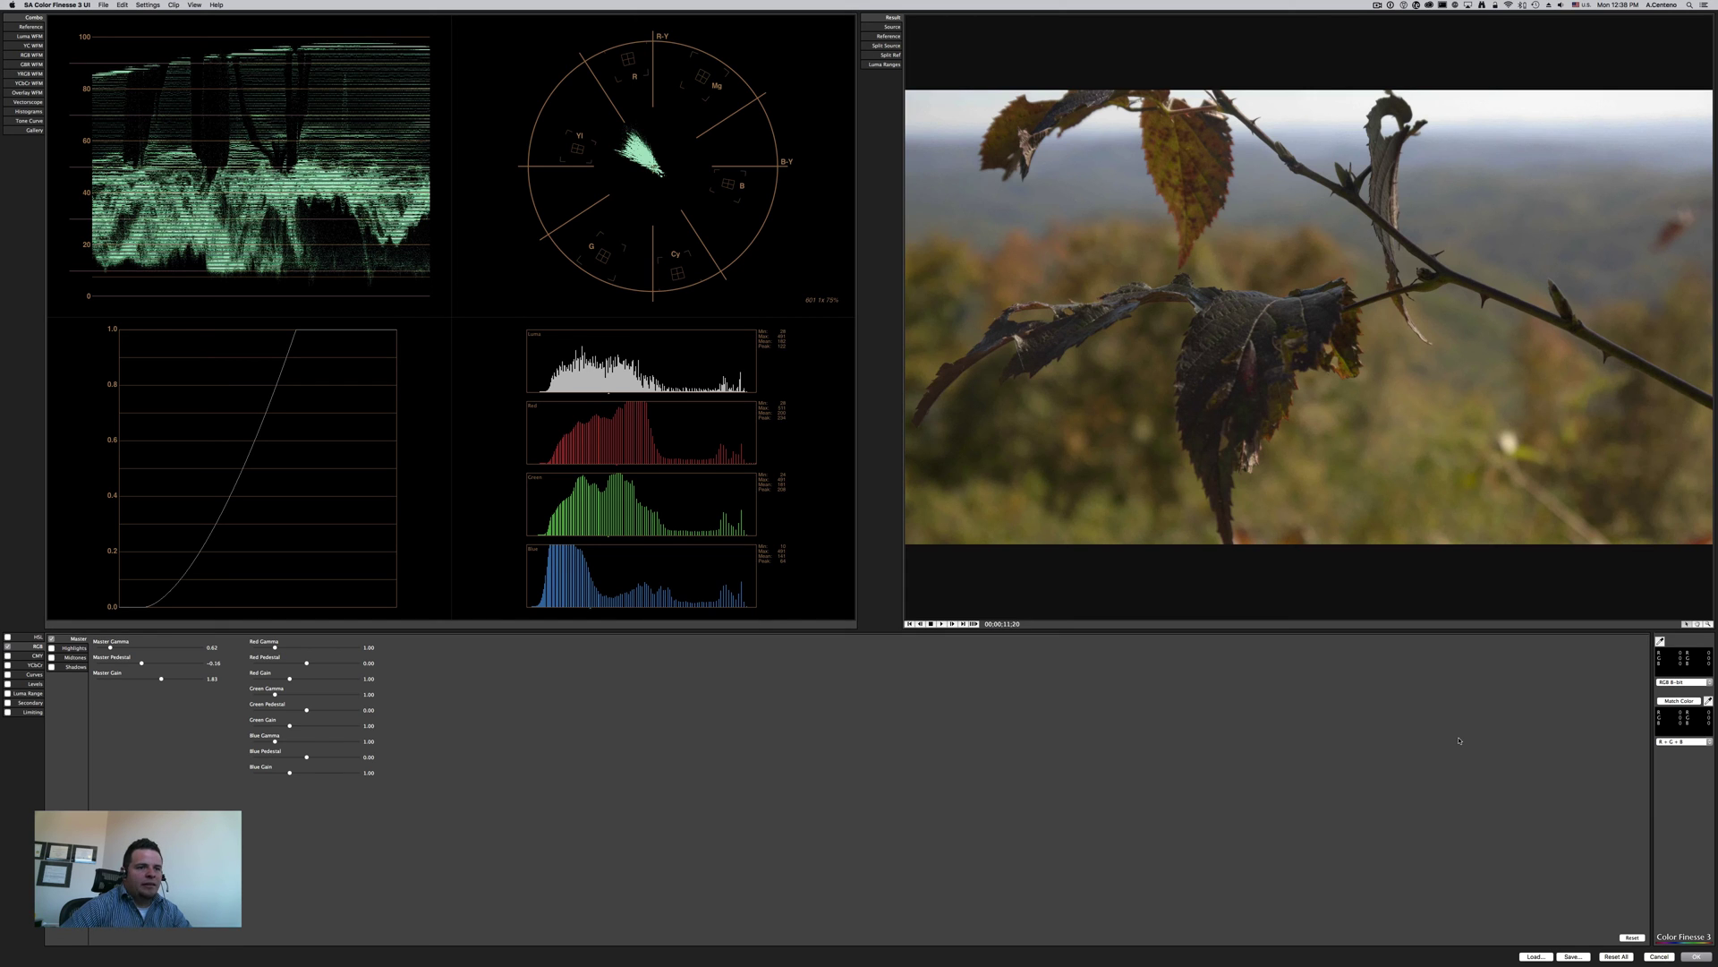
- Enable the HSL corrections and raise vibrance to about 10
{"action": "left_click", "coordinate": [19, 638]}
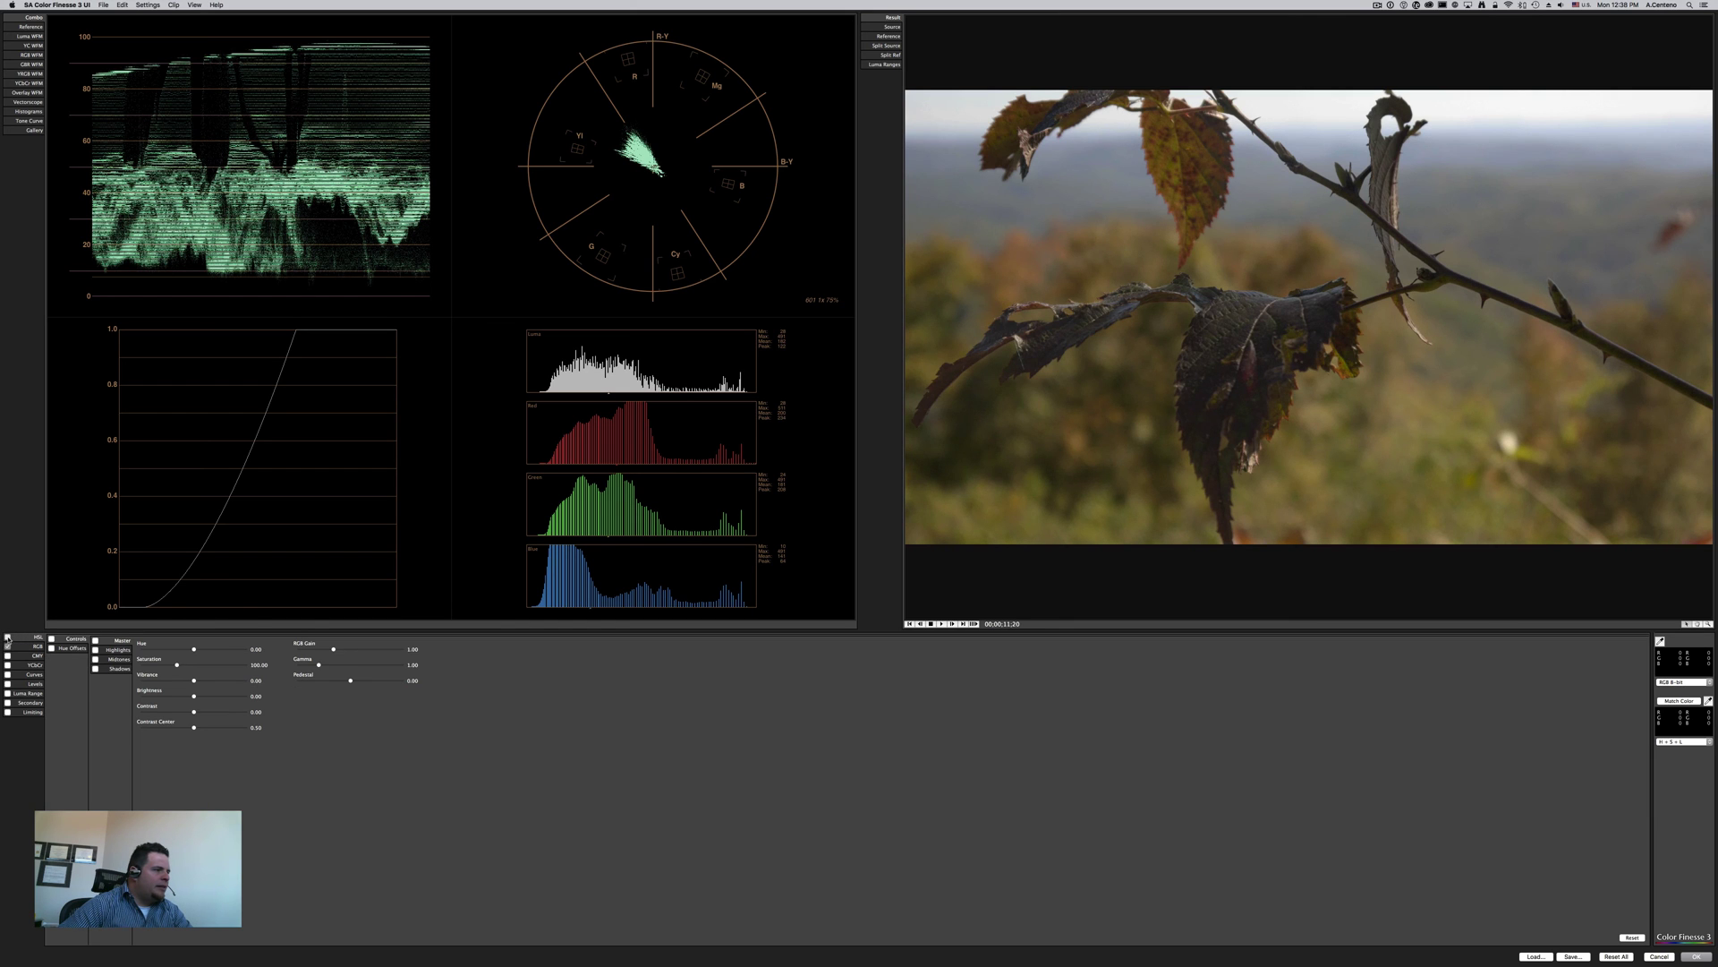
{"action": "left_click", "coordinate": [8, 637]}
{"action": "mouse_move", "coordinate": [193, 681]}
{"action": "left_mouse_down"}
{"action": "mouse_move", "coordinate": [183, 666]}
{"action": "mouse_move", "coordinate": [200, 682]}
{"action": "left_mouse_up"}
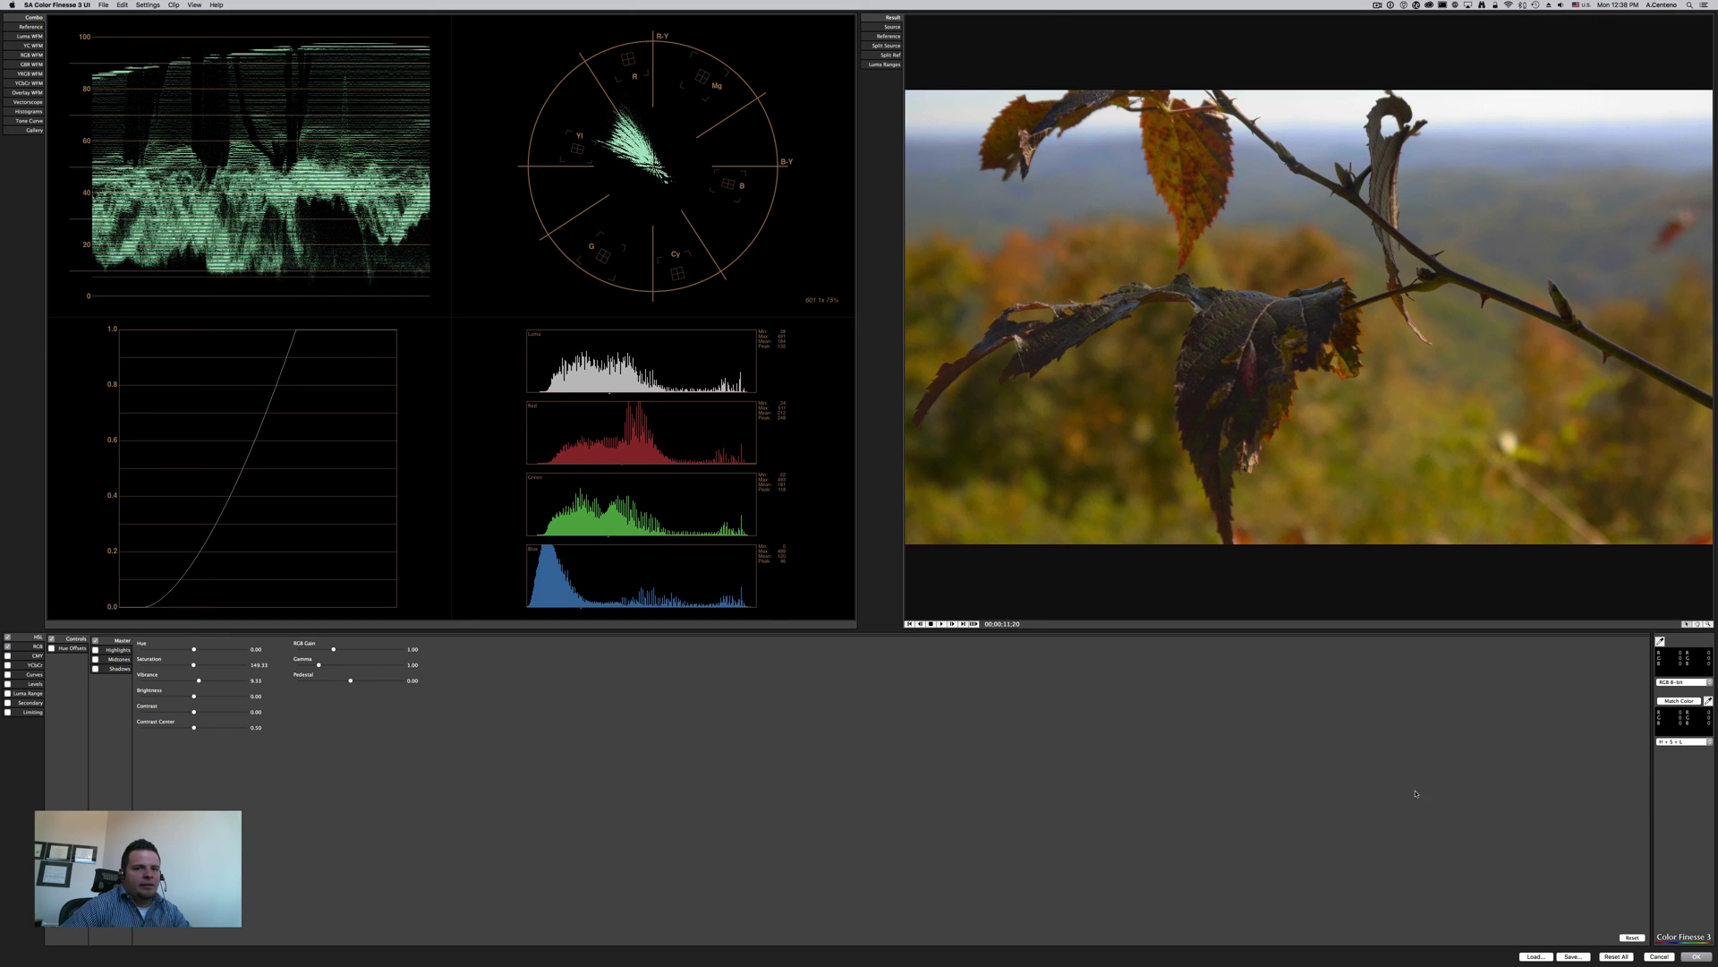
- Commit the Color Finesse grade and apply Unsharp Mask to the adjustment layer
{"action": "left_click", "coordinate": [1694, 957]}
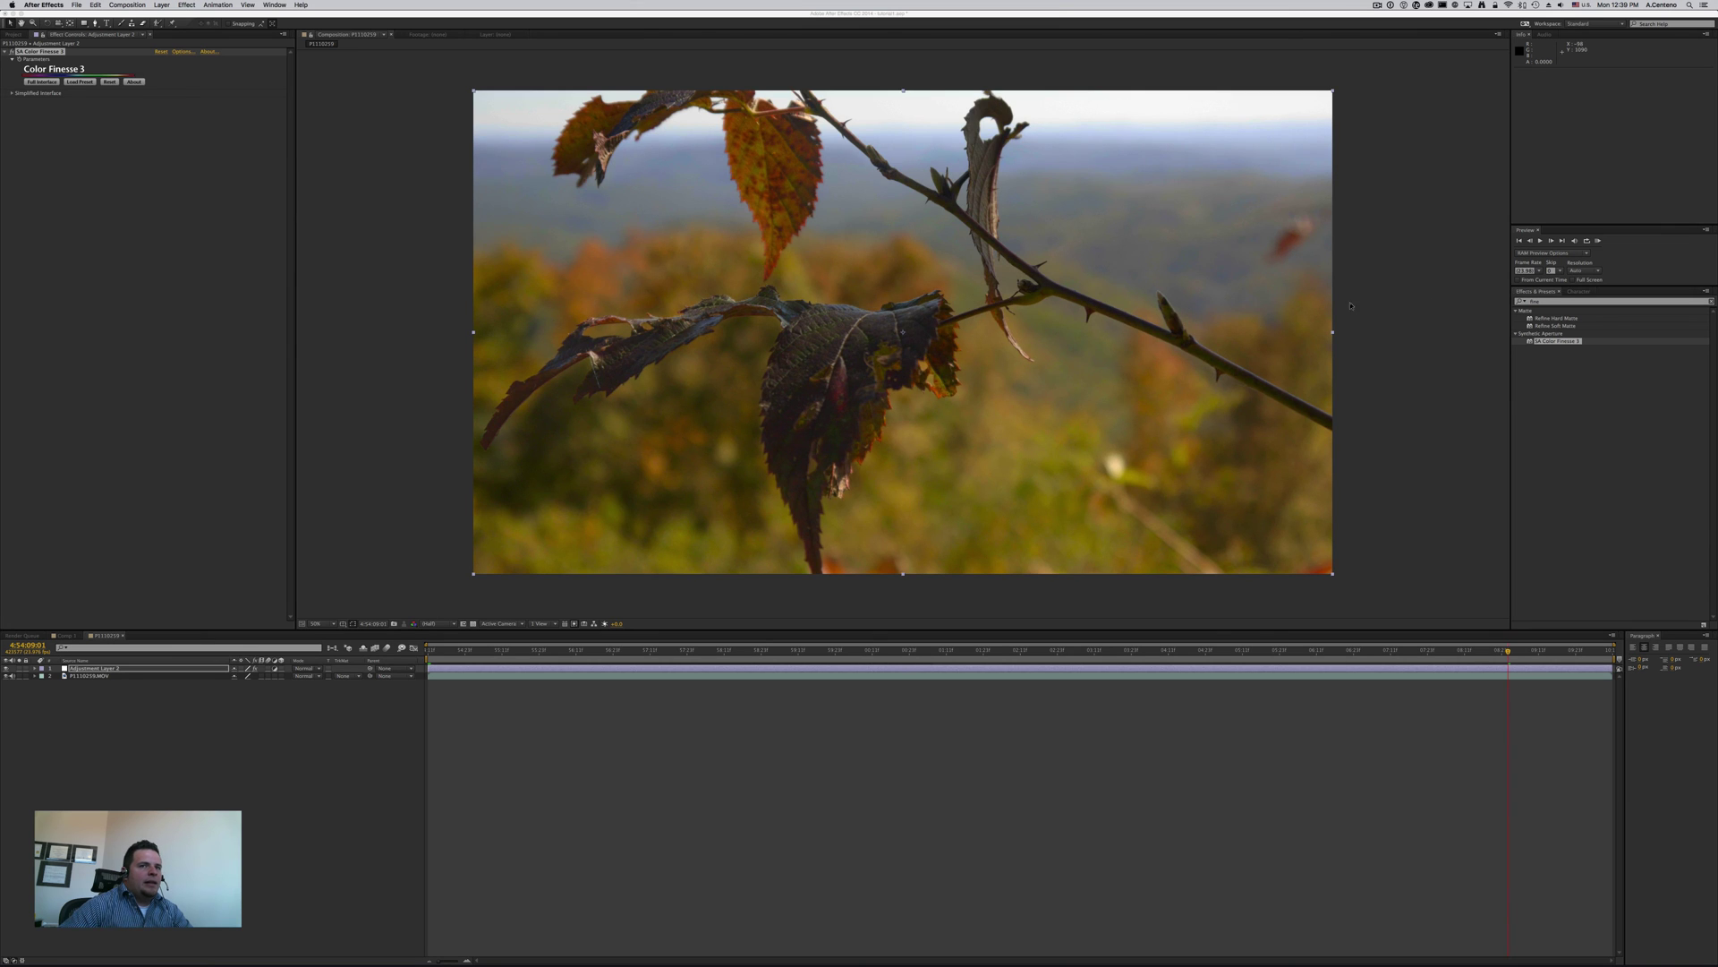
{"action": "left_click", "coordinate": [1537, 303]}
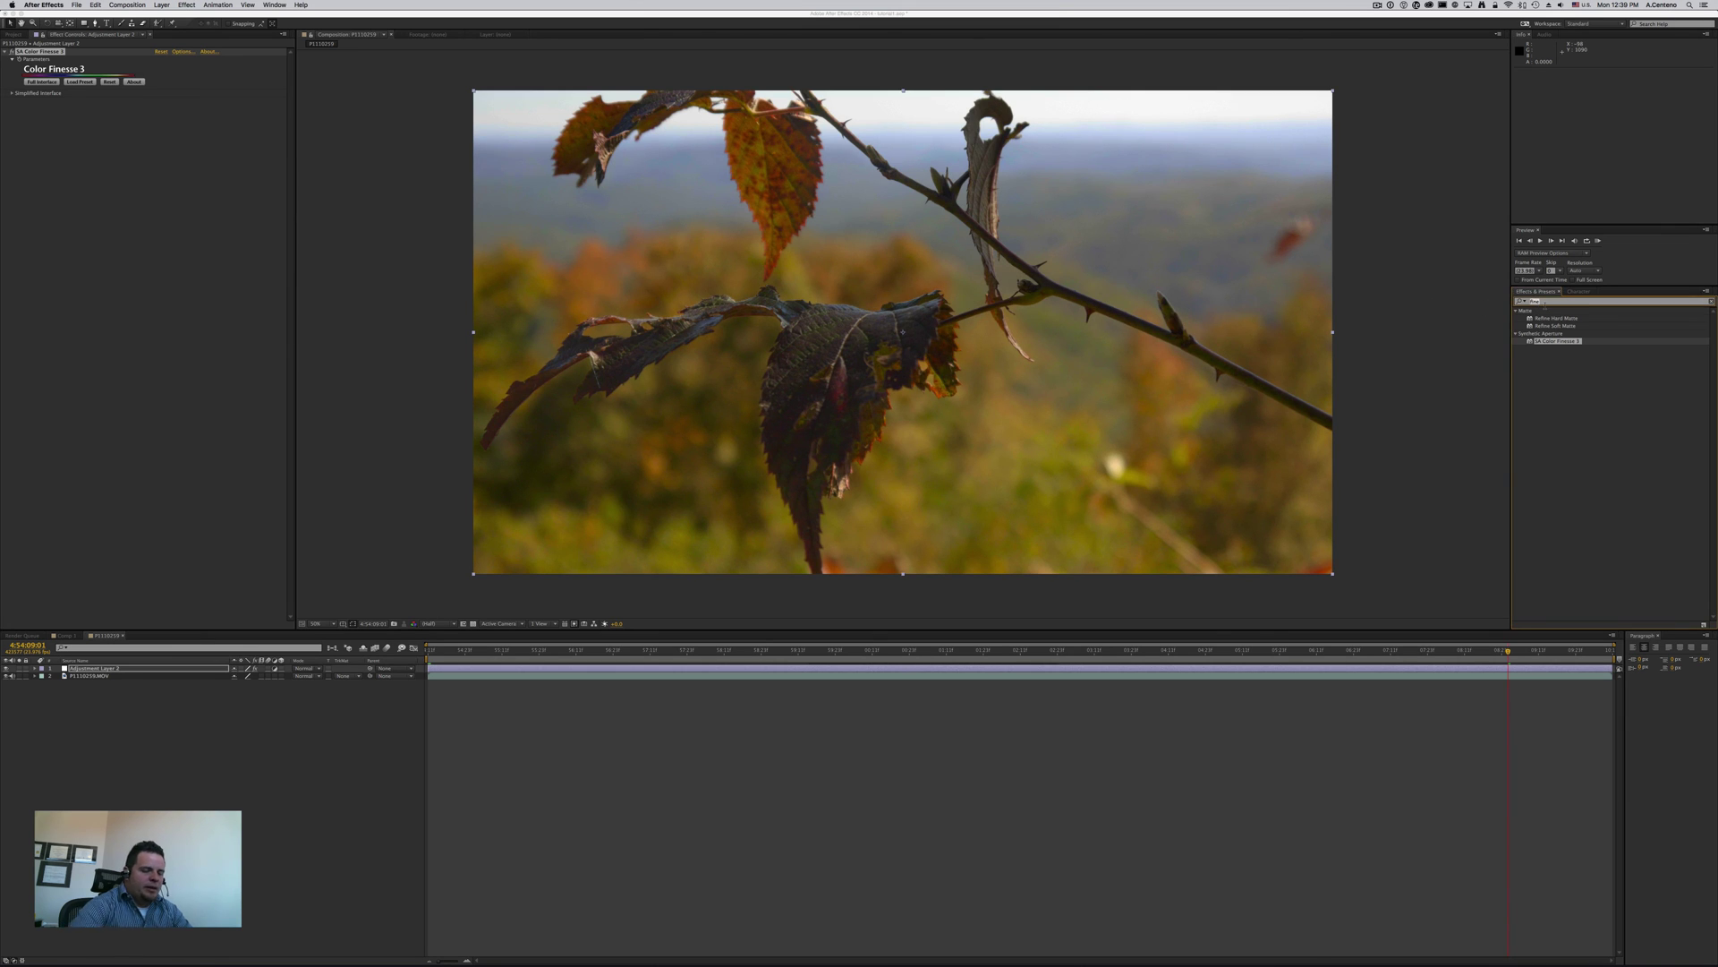
{"action": "type", "text": "unsh"}
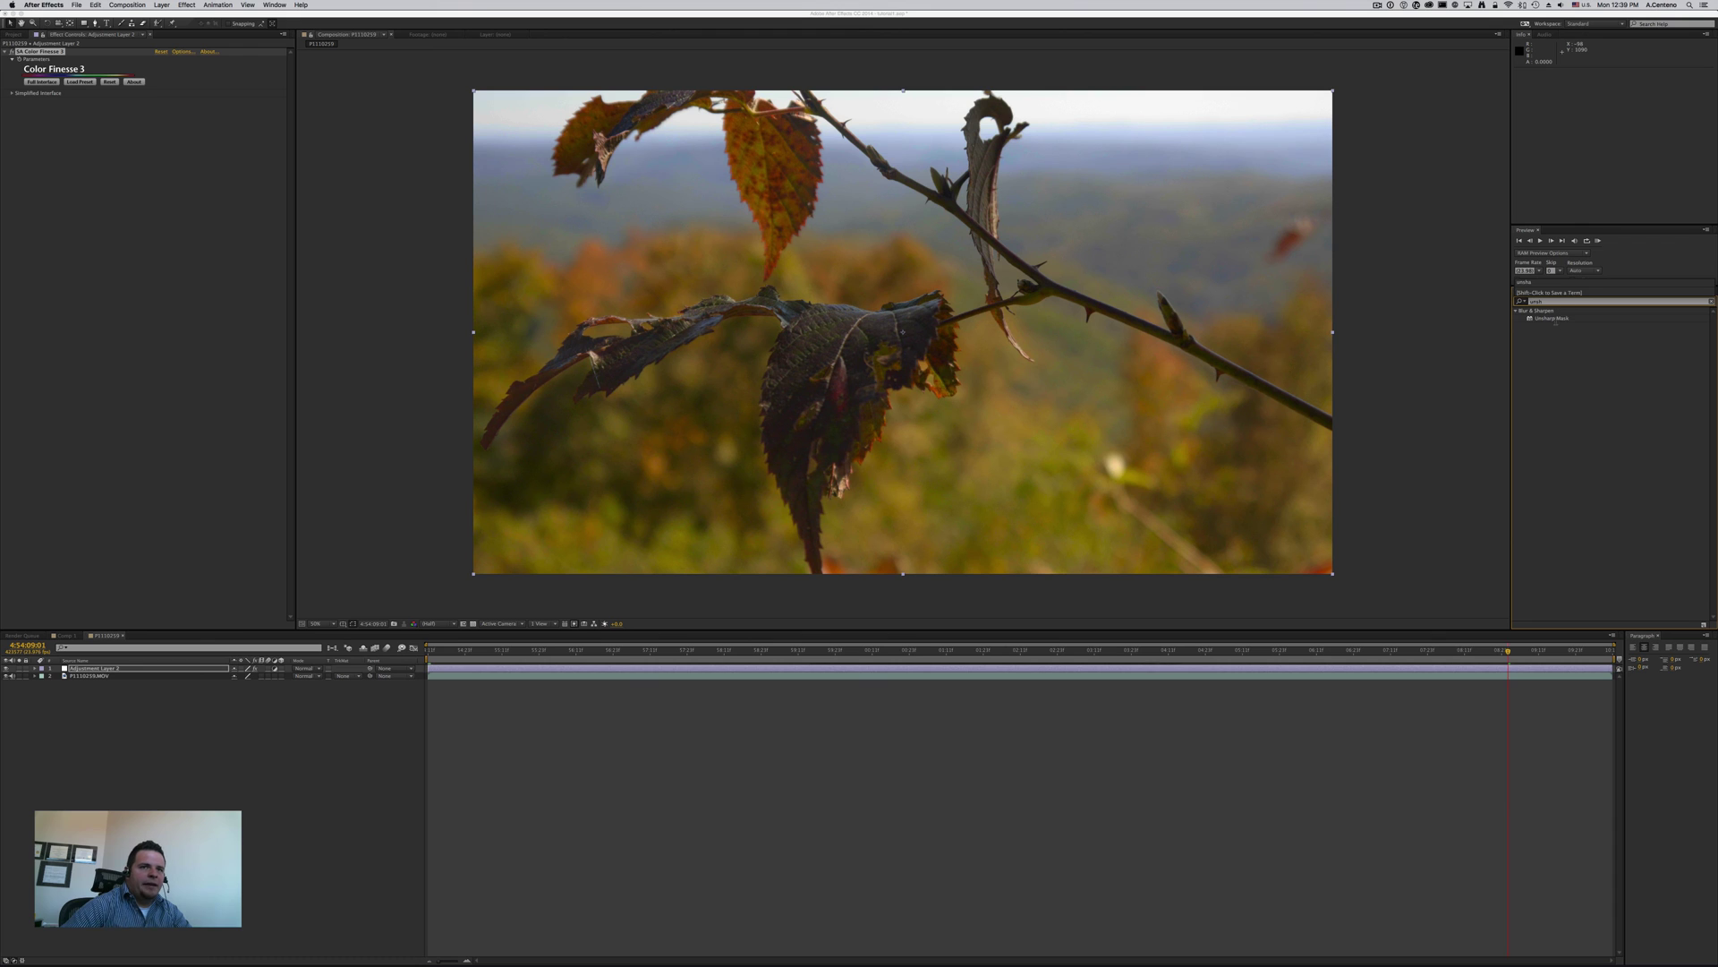
{"action": "left_click", "coordinate": [1532, 318]}
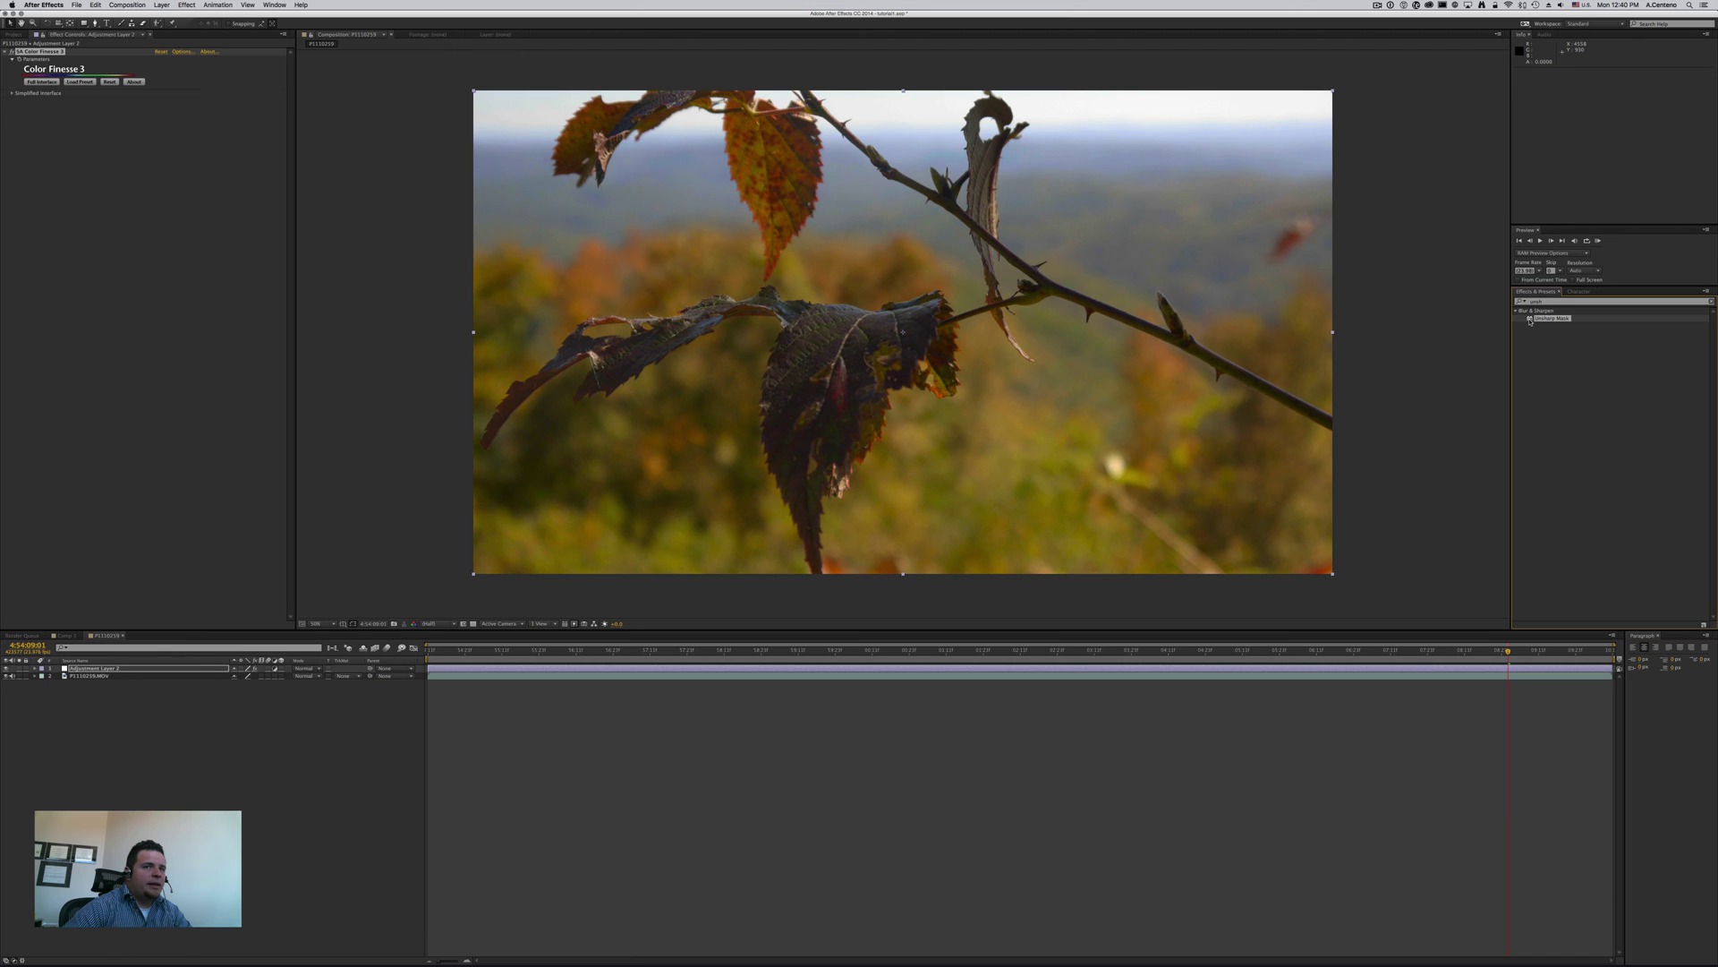
{"action": "left_click_drag", "start_coordinate": [1531, 320], "coordinate": [820, 670]}
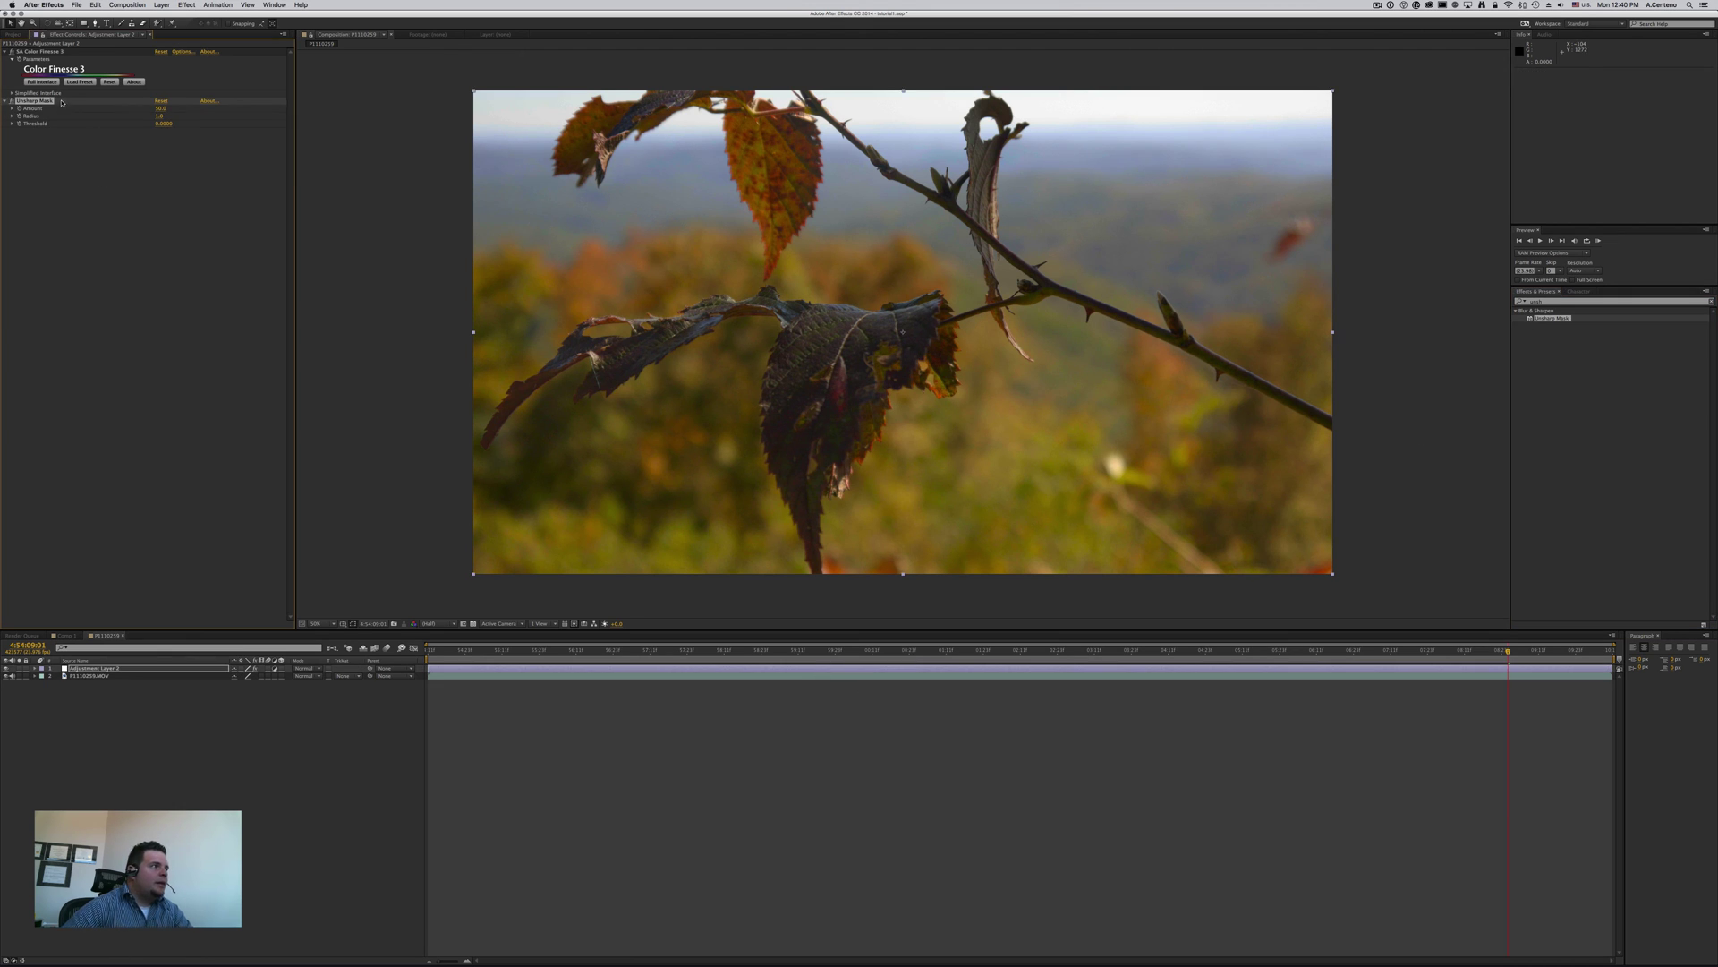
- Set Unsharp Mask to Amount 200, Radius 1.0 and Threshold 0.04
{"action": "left_click", "coordinate": [160, 110]}
{"action": "type", "text": "20"}
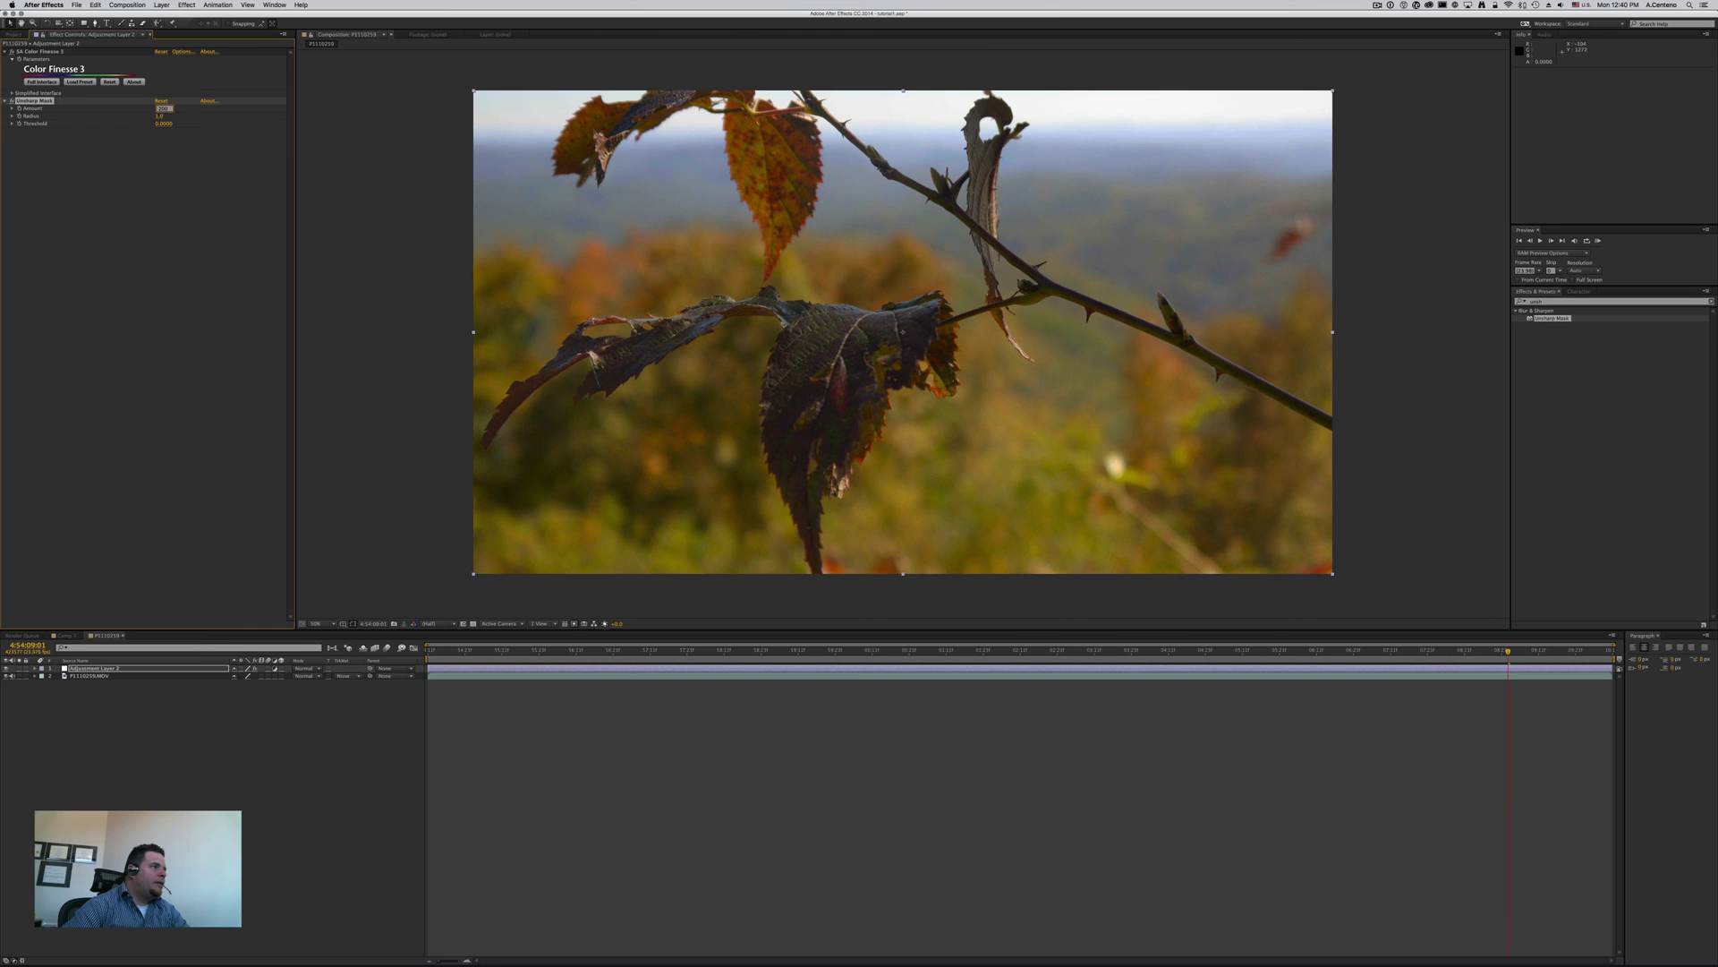
{"action": "key", "text": "Tab"}
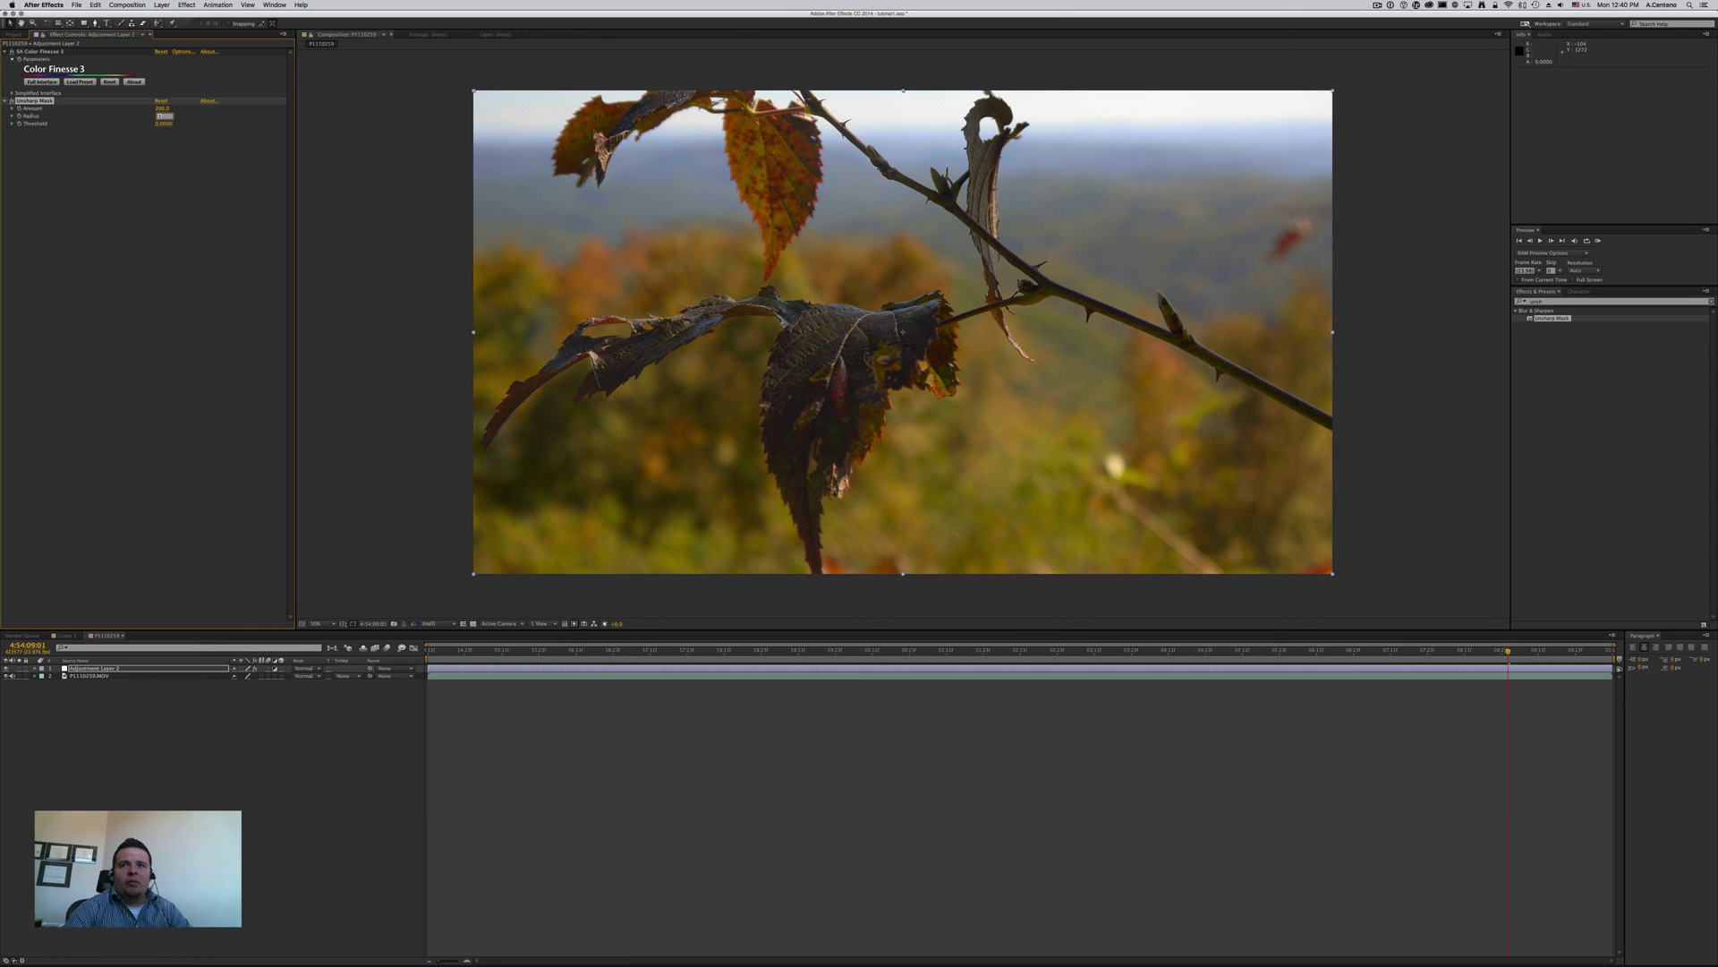
{"action": "key", "text": "Return"}
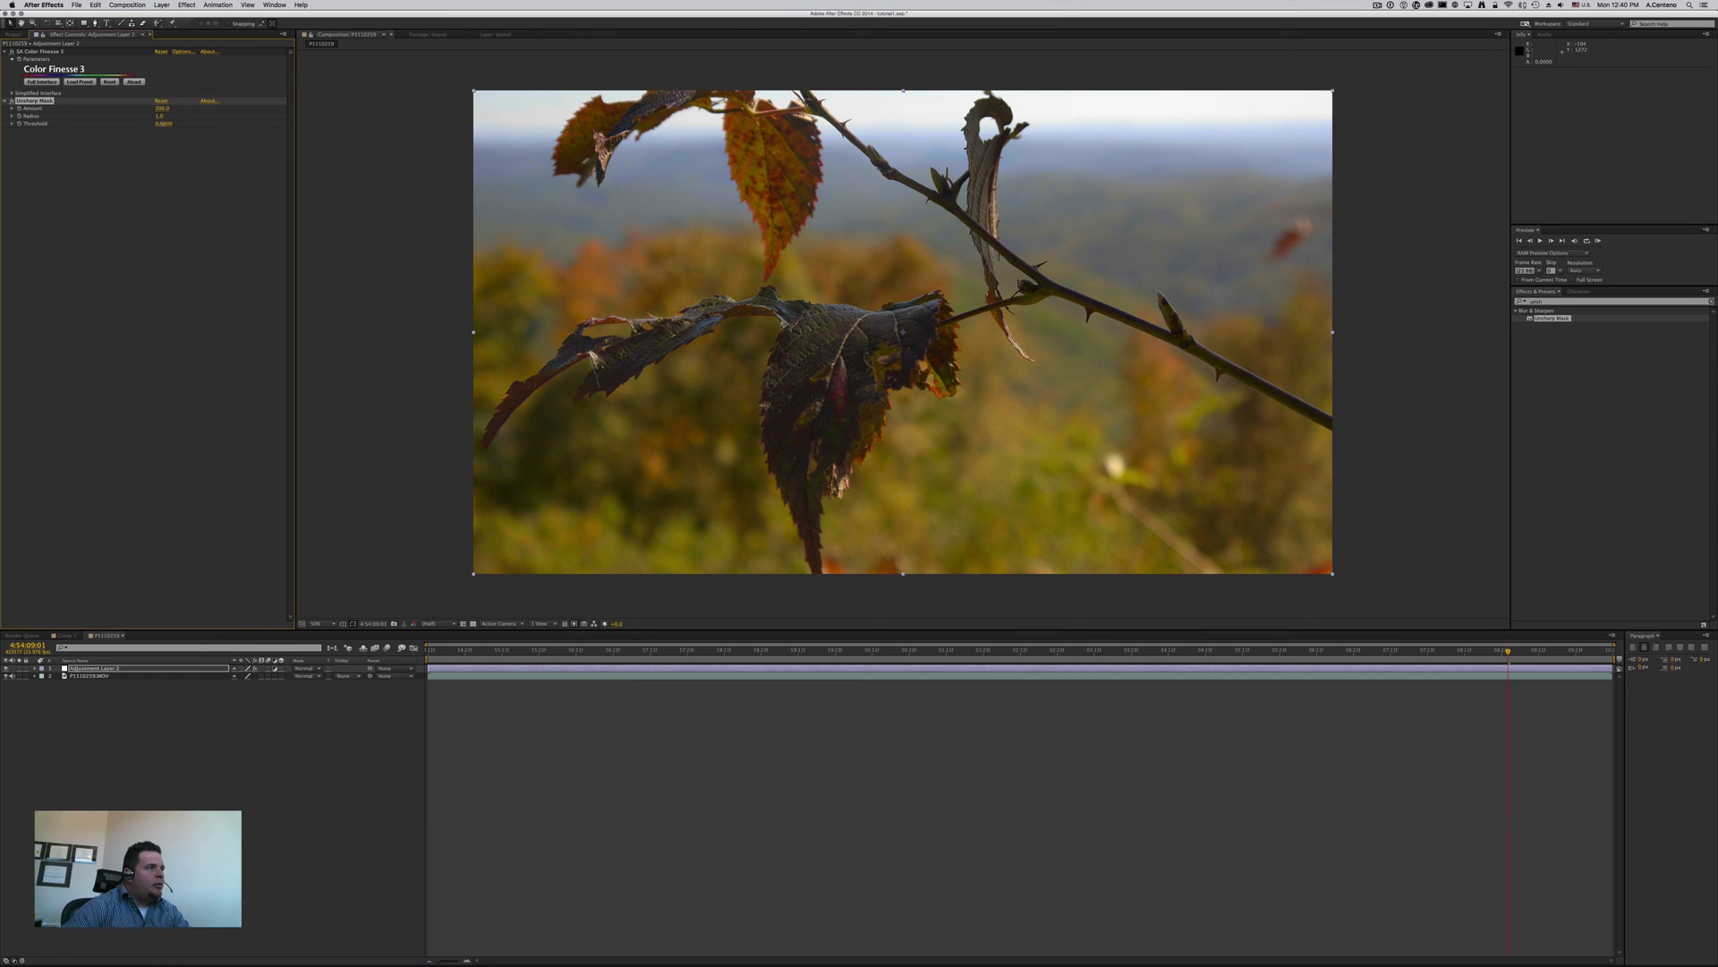
{"action": "left_click", "coordinate": [163, 124]}
{"action": "type", "text": "0.04"}
{"action": "key", "text": "Return"}
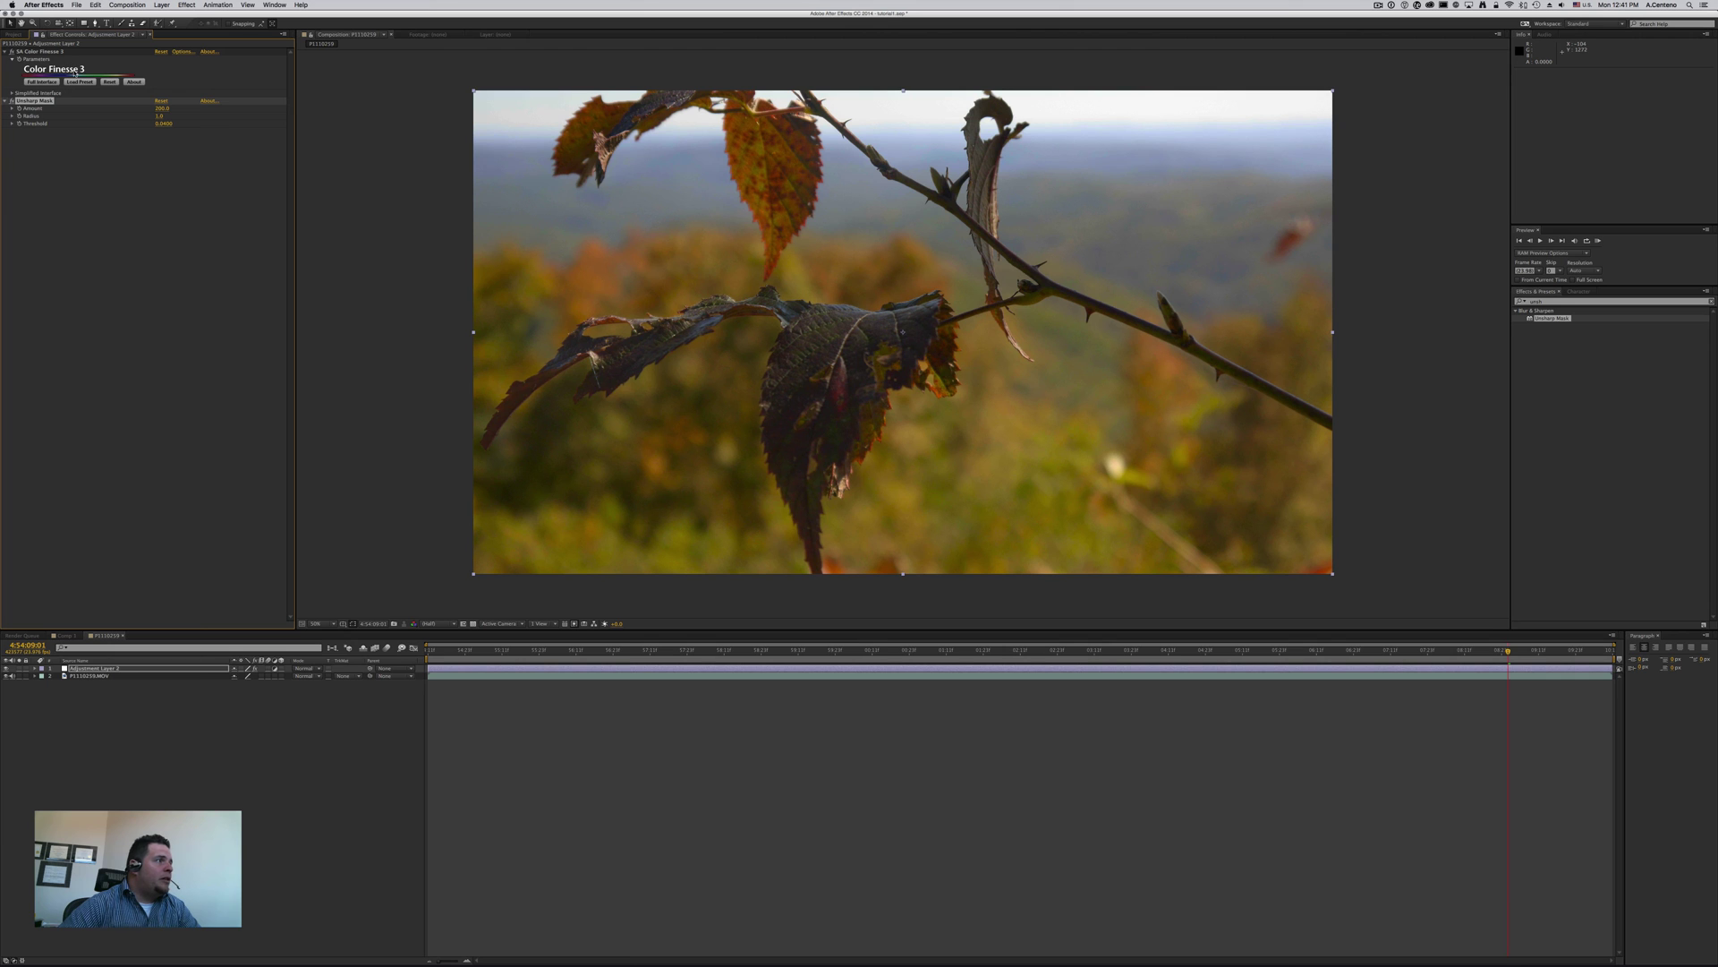
- Swap Color Finesse for Cineon Converter with 10 Bit Black Point 0 and Gamma 2.52
{"action": "key", "text": "Delete"}
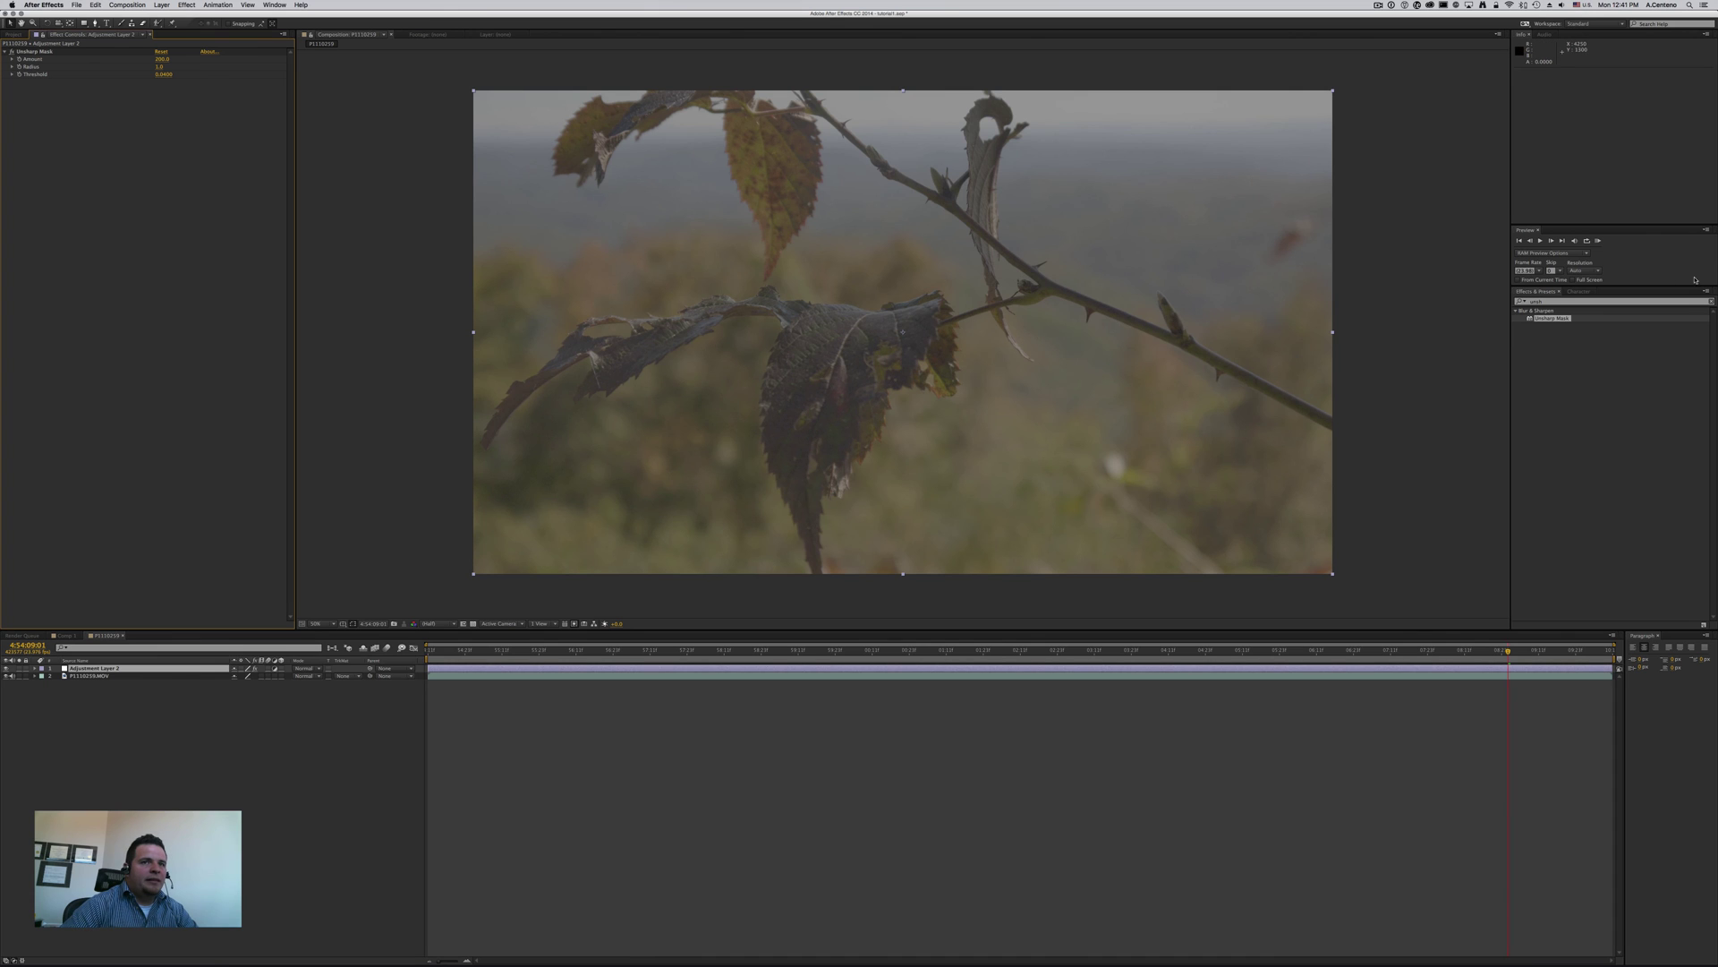
{"action": "left_click", "coordinate": [1711, 303]}
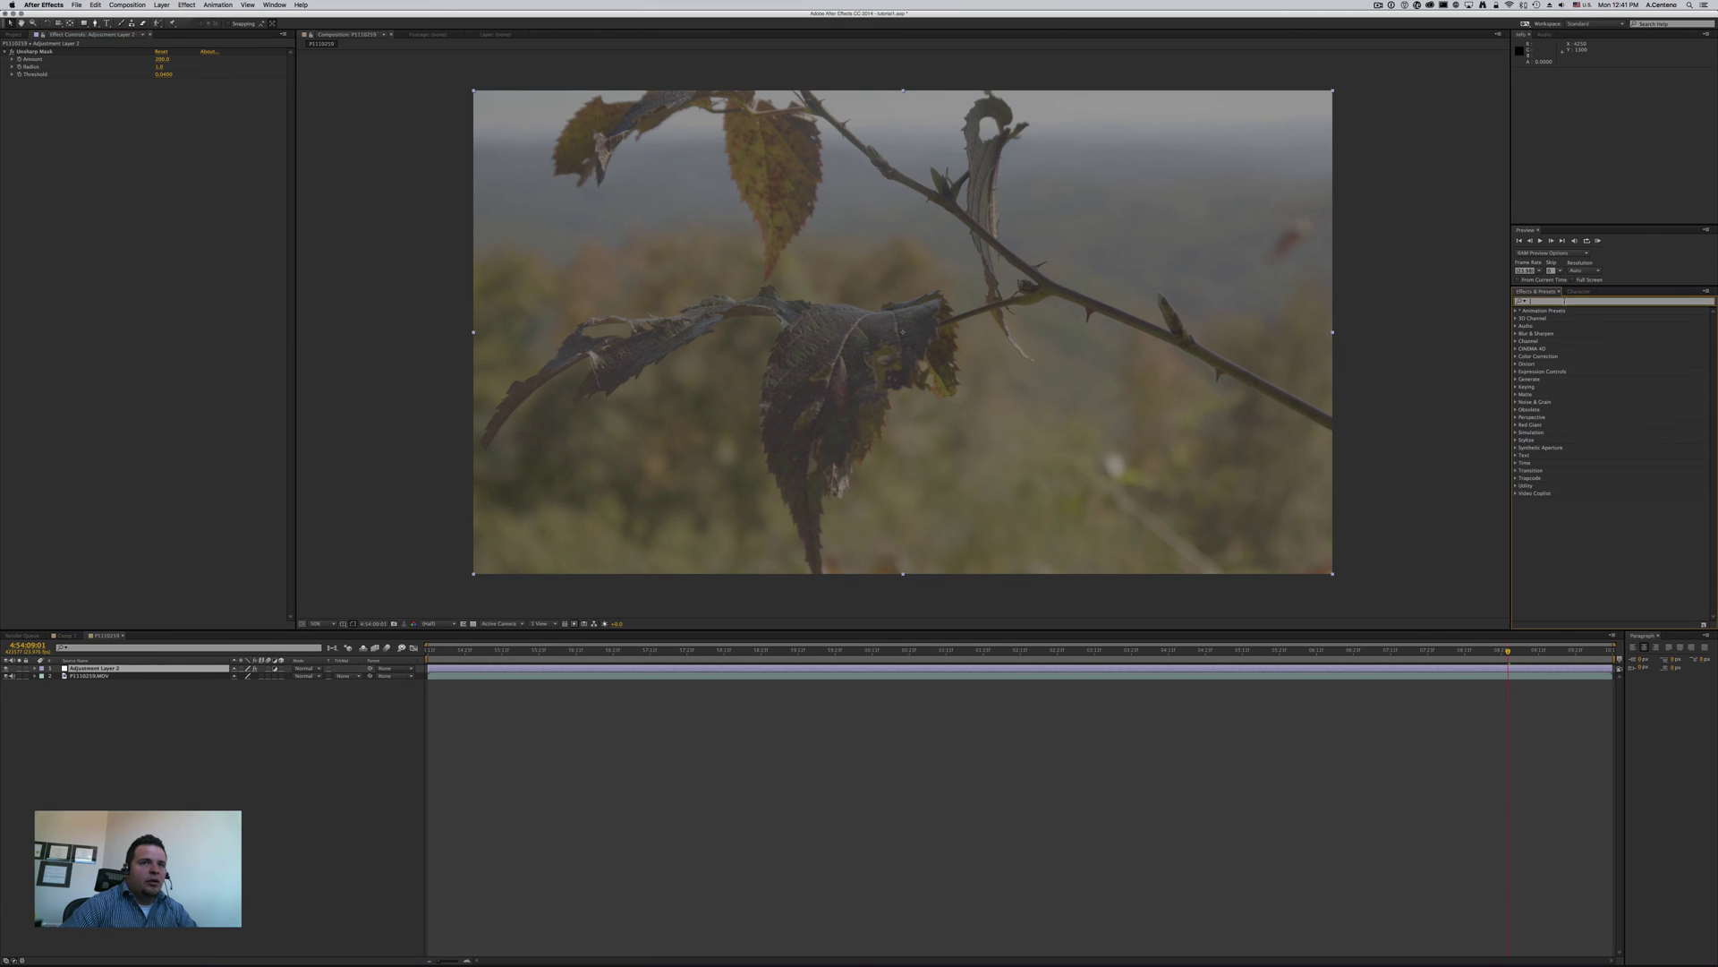
{"action": "type", "text": "cineo"}
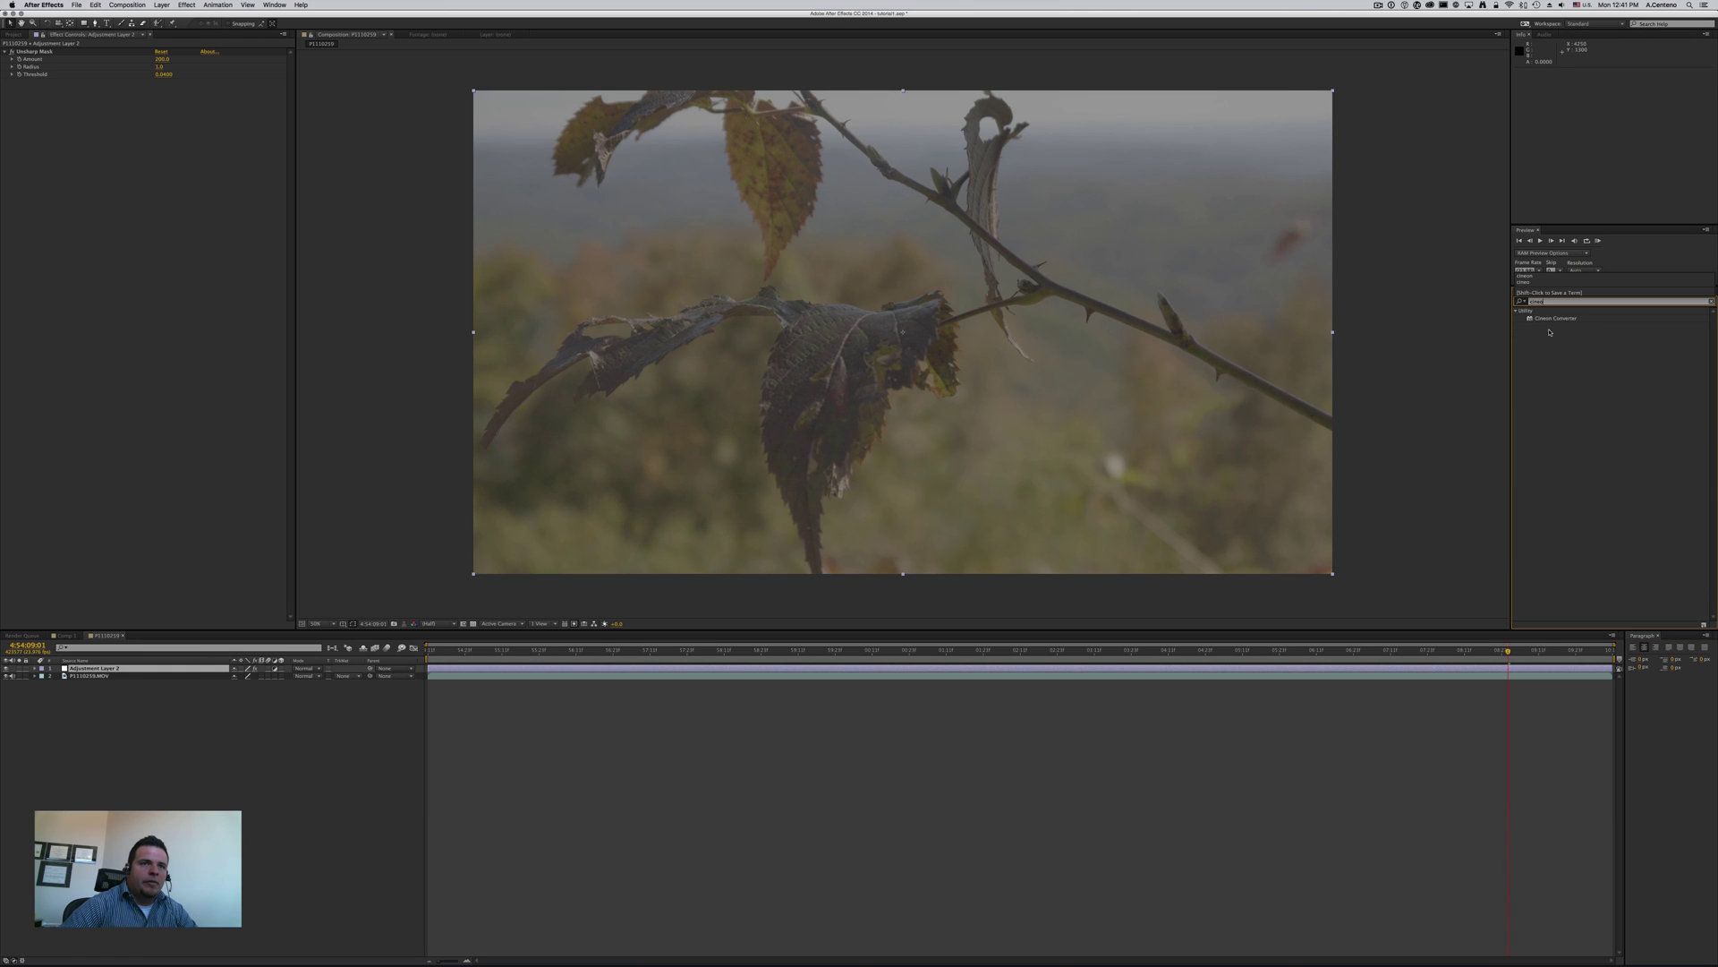
{"action": "left_click_drag", "start_coordinate": [1529, 320], "coordinate": [1036, 671]}
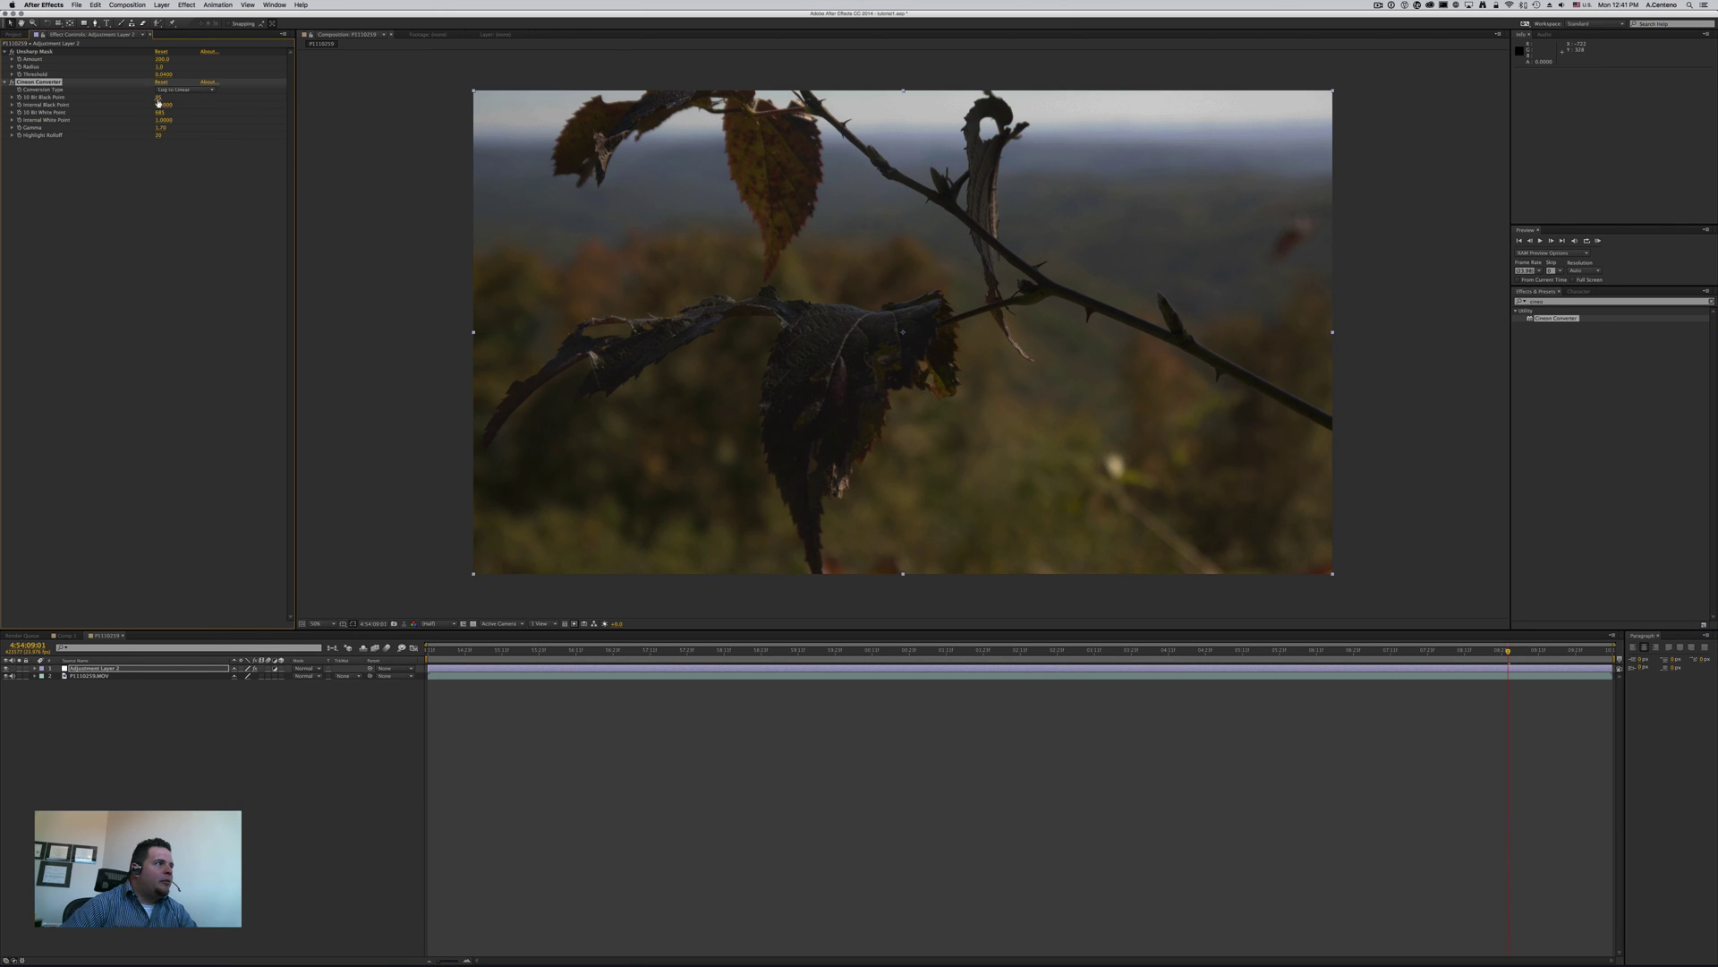
{"action": "left_click_drag", "start_coordinate": [159, 101], "coordinate": [153, 99]}
{"action": "left_click_drag", "start_coordinate": [183, 130], "coordinate": [196, 132]}
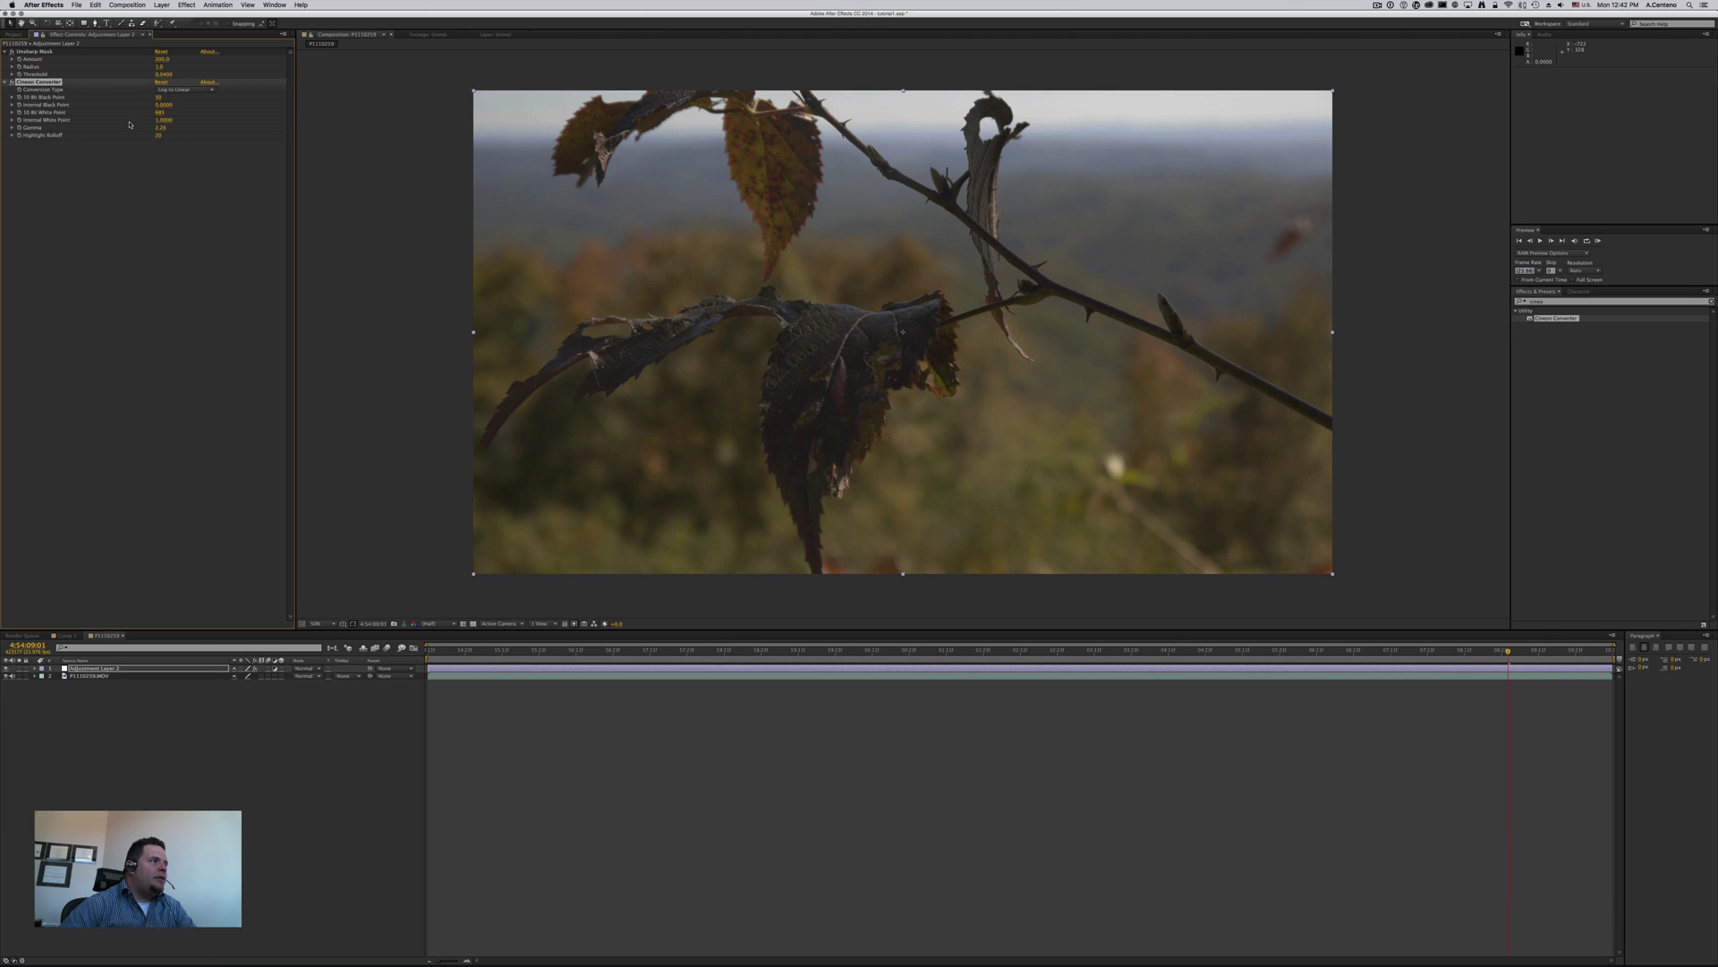
{"action": "left_click", "coordinate": [104, 196]}
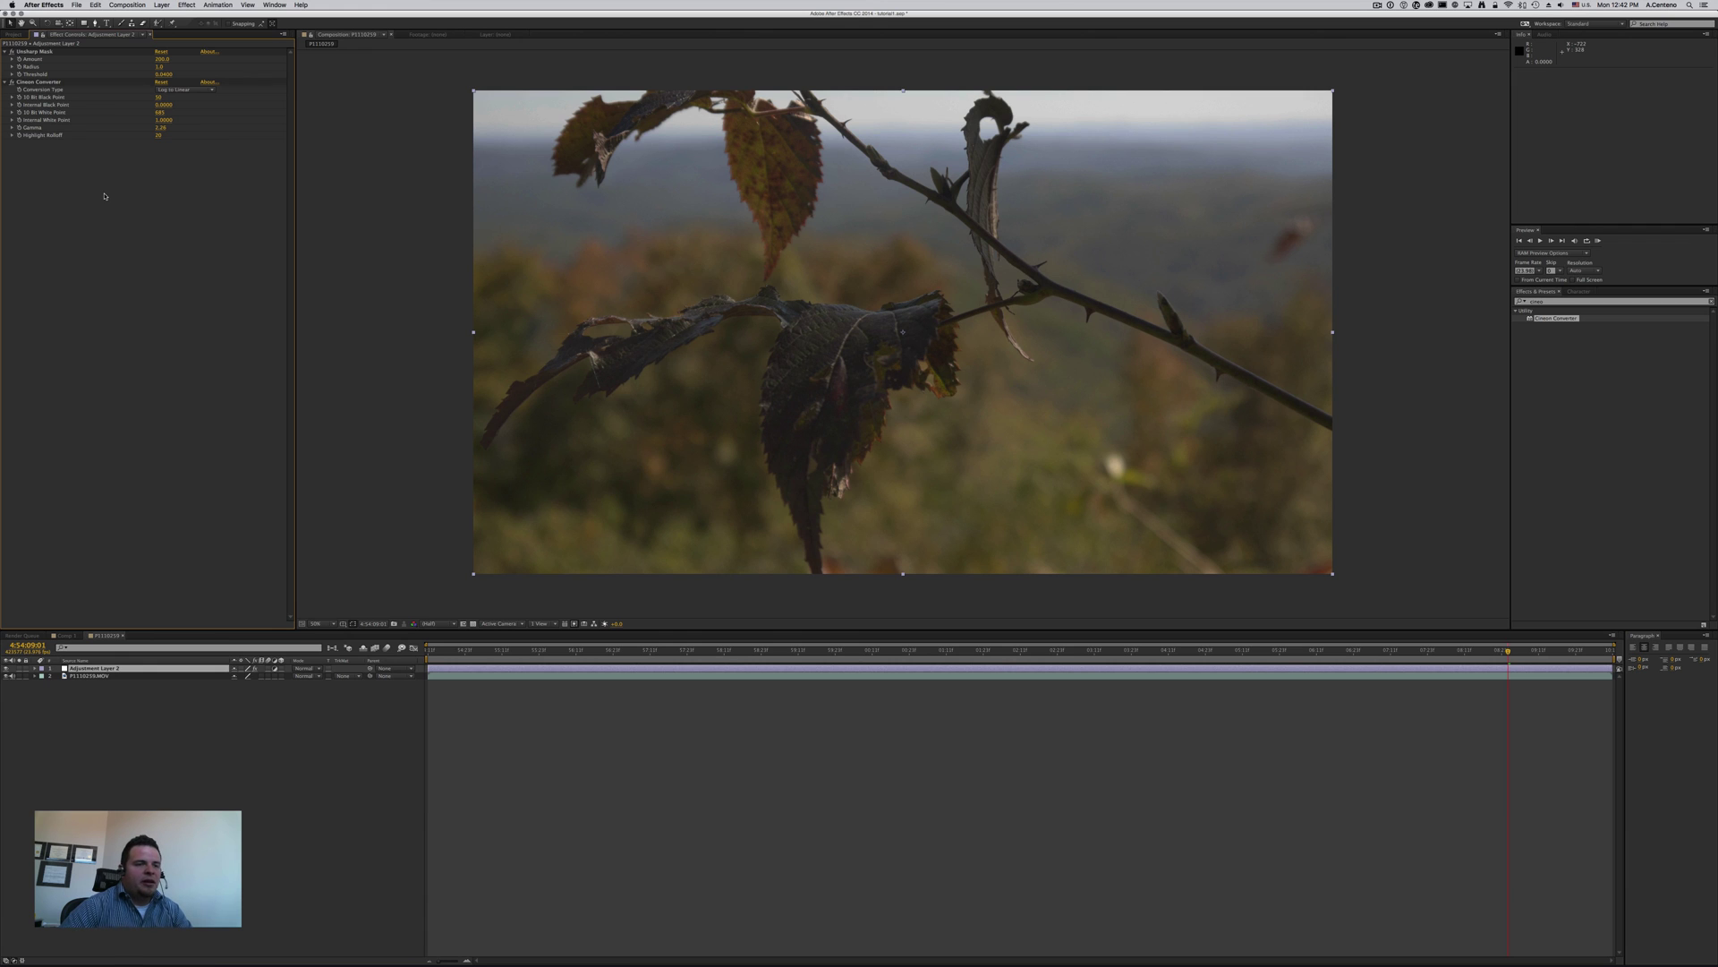